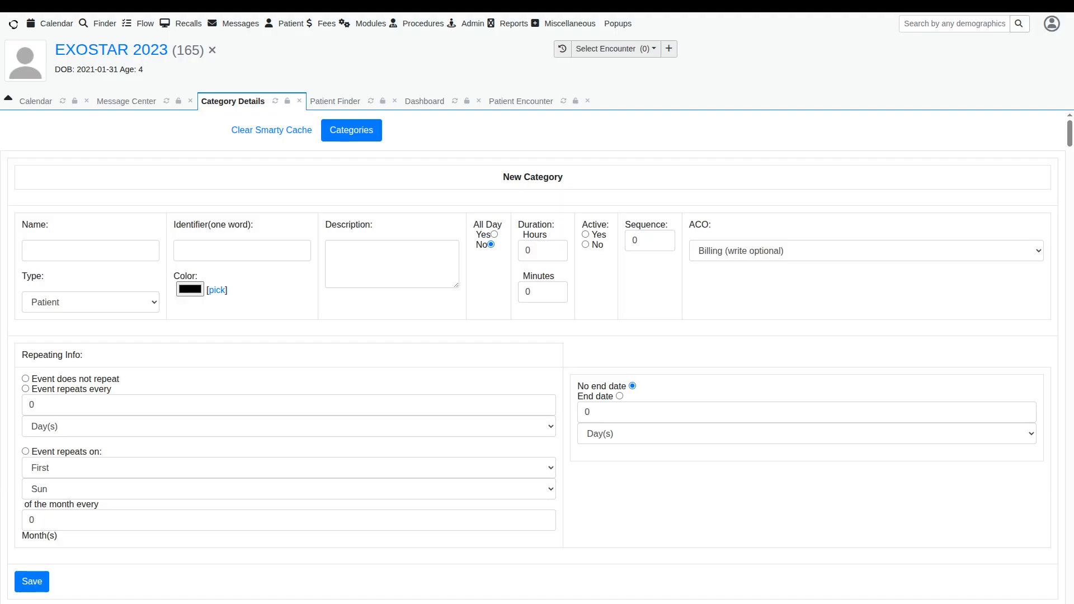
# Step: Open the calendar categories administration page from the clinic calendar settings
pyautogui.moveTo(477, 29)
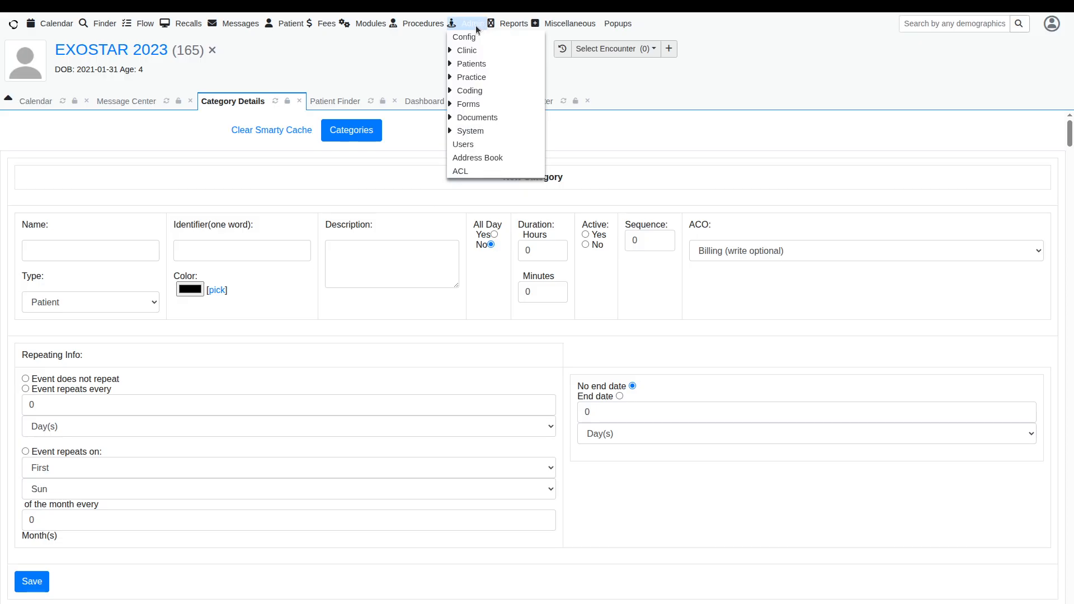
pyautogui.moveTo(472, 55)
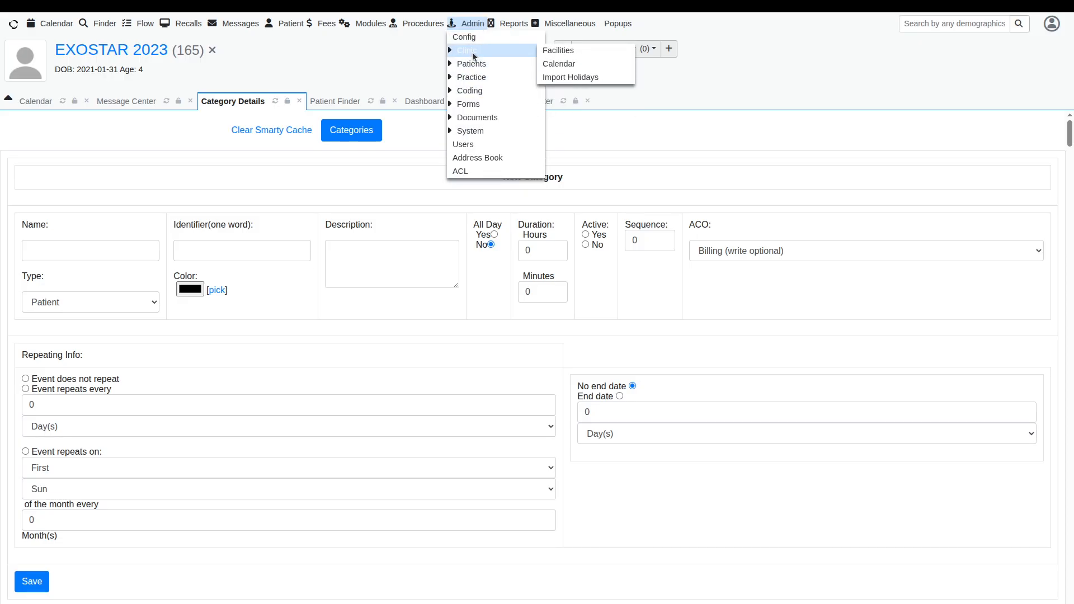
pyautogui.click(554, 69)
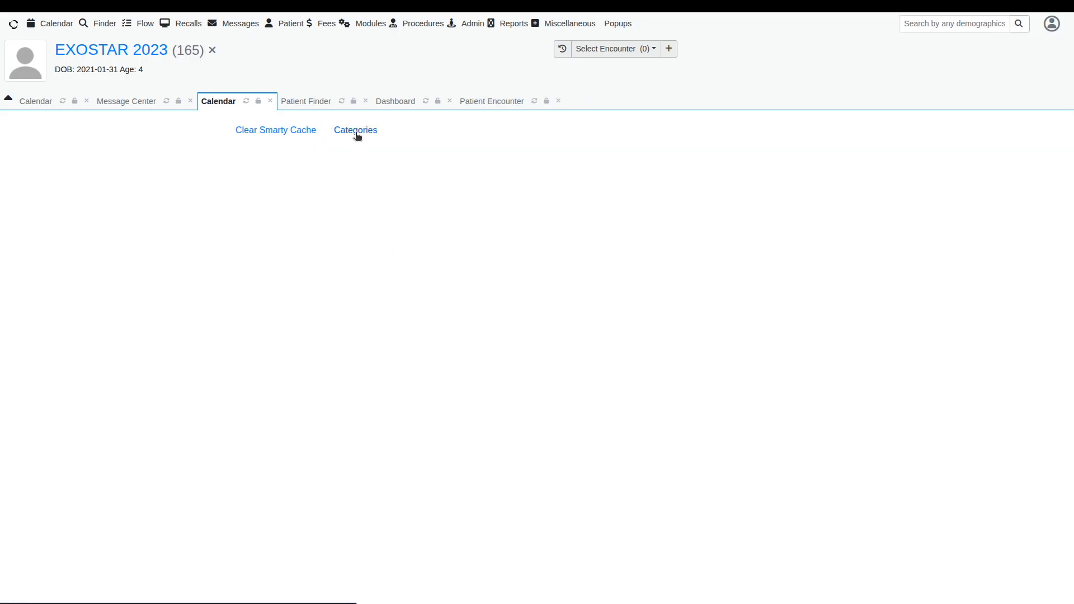
pyautogui.click(356, 130)
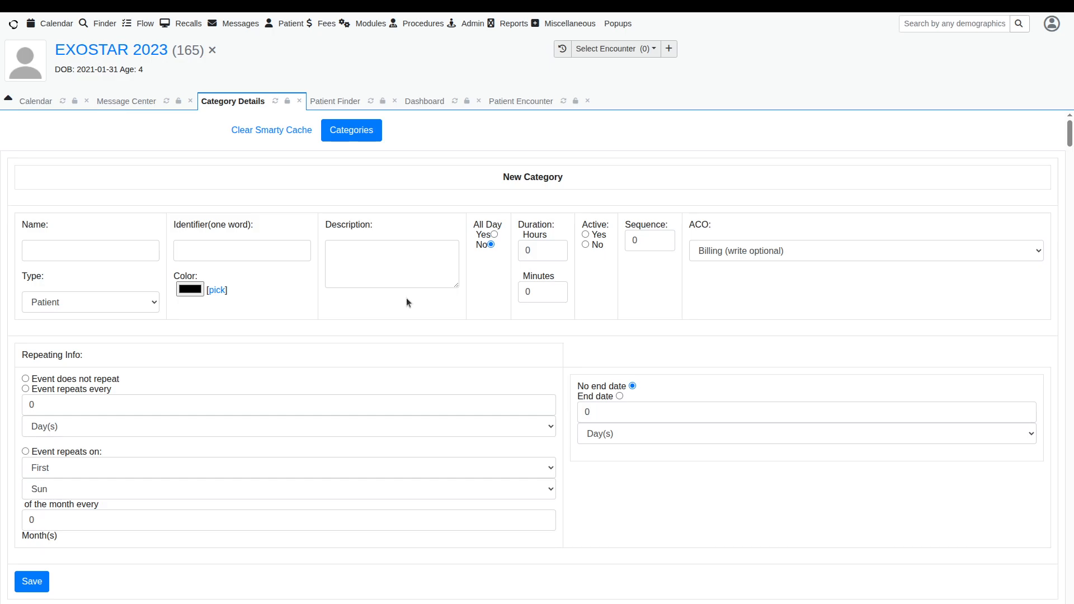
# Step: Check the visit category list in the patient's new encounter form, then return to the category details
pyautogui.click(518, 102)
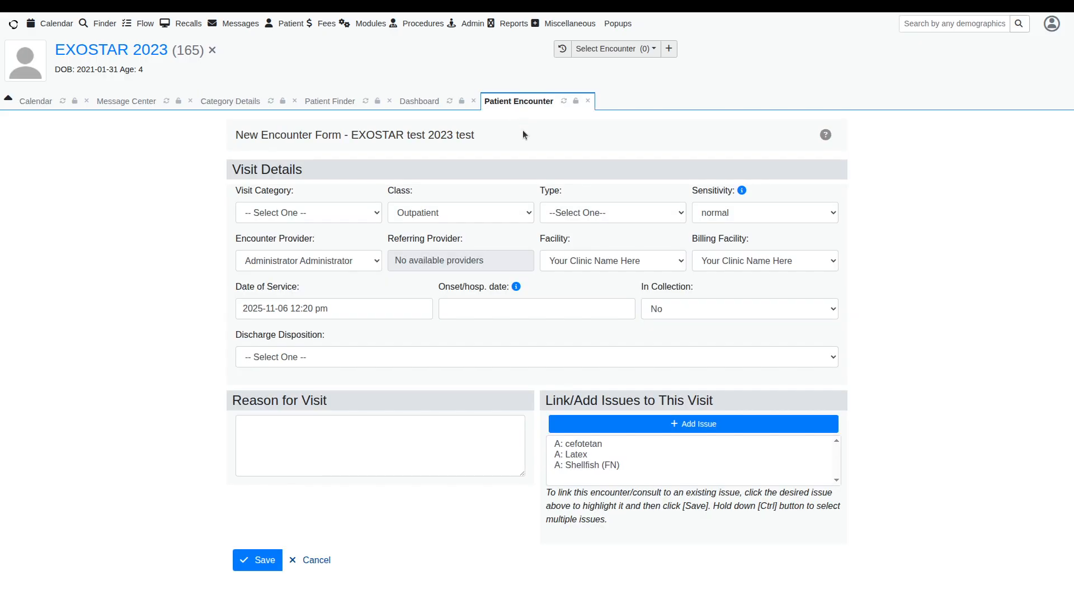
pyautogui.click(370, 214)
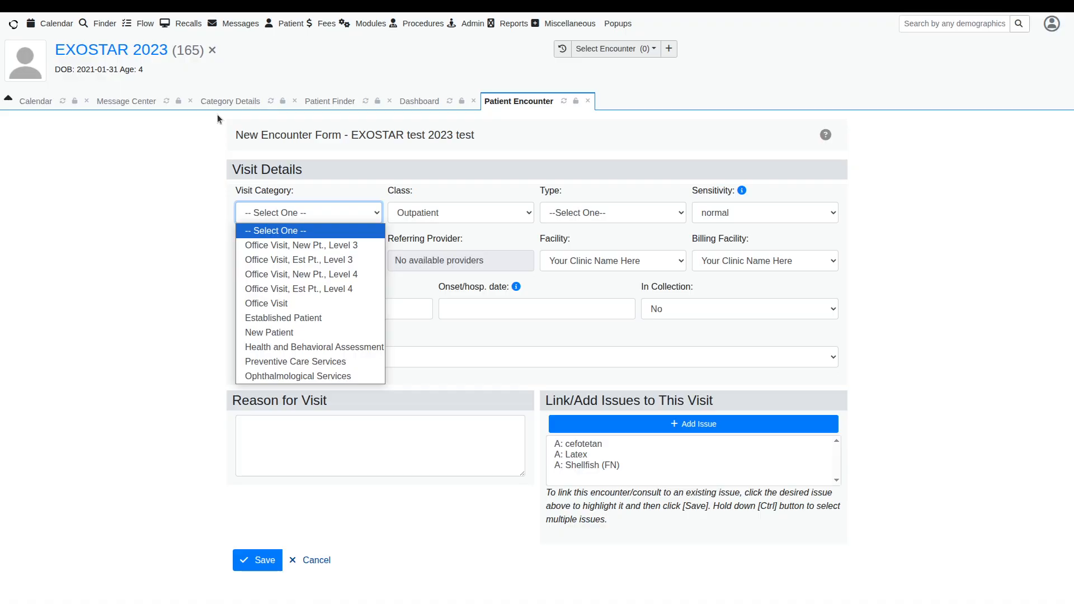
pyautogui.click(222, 99)
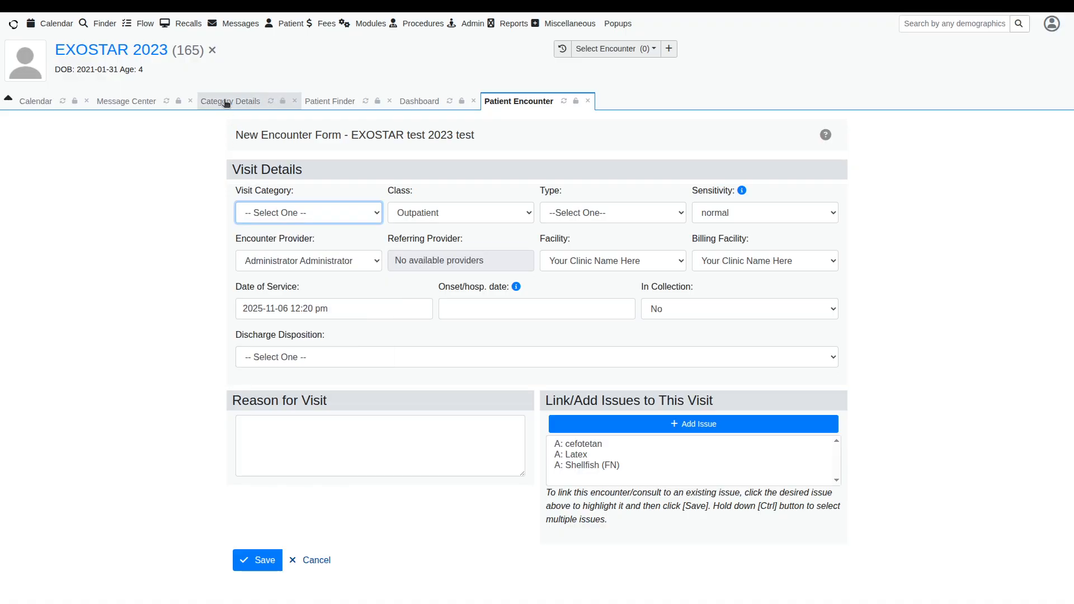
pyautogui.click(222, 102)
# Step: Scroll through the existing calendar categories and return to the new category form
pyautogui.scroll(-10, 314, 335)
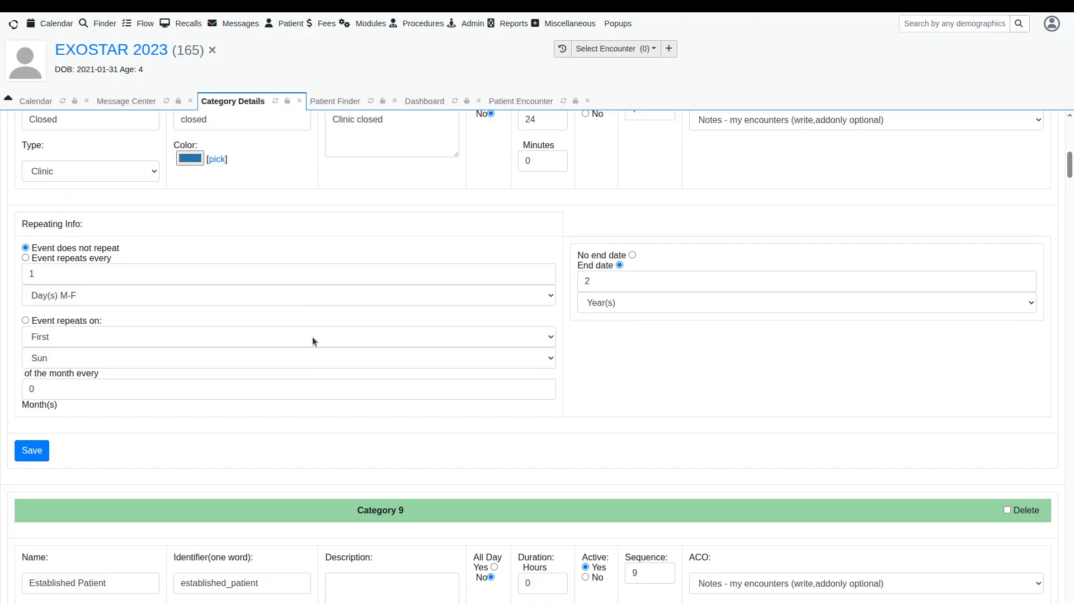
pyautogui.scroll(-3, 313, 340)
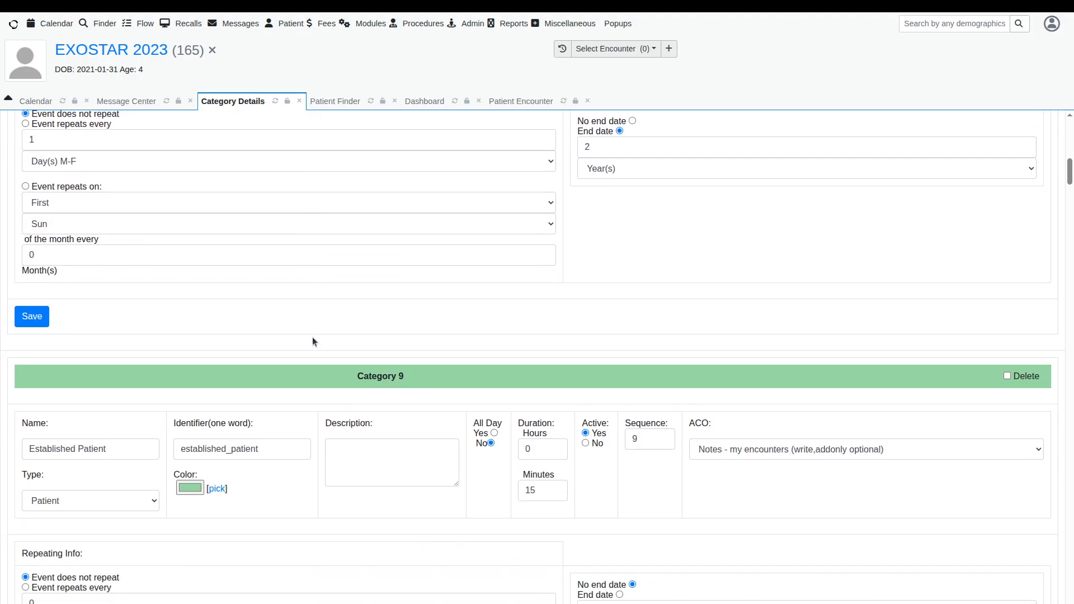
pyautogui.scroll(-5, 313, 341)
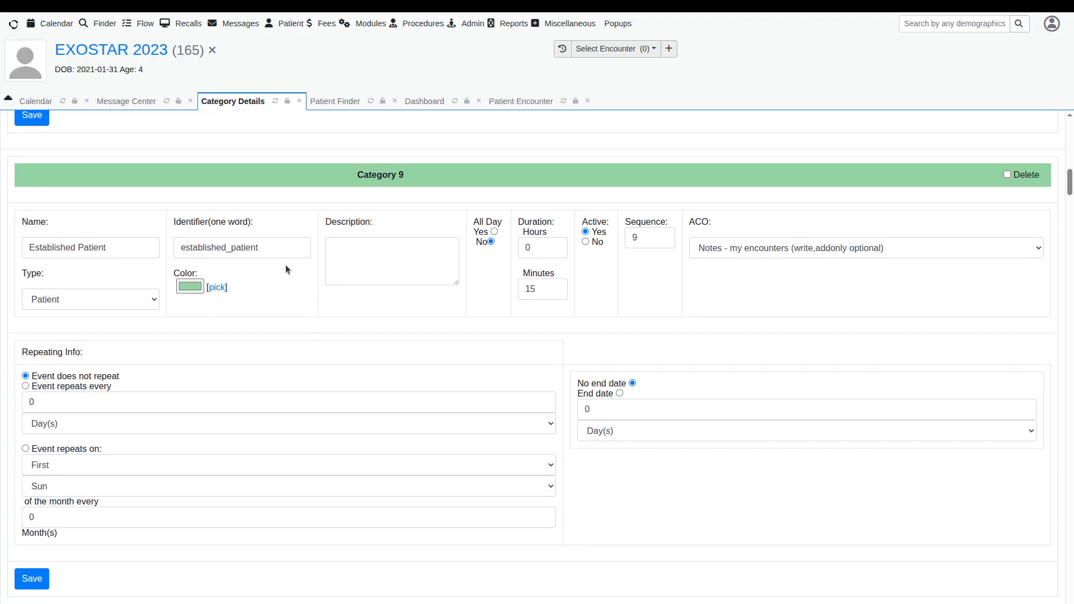
pyautogui.scroll(20, 287, 290)
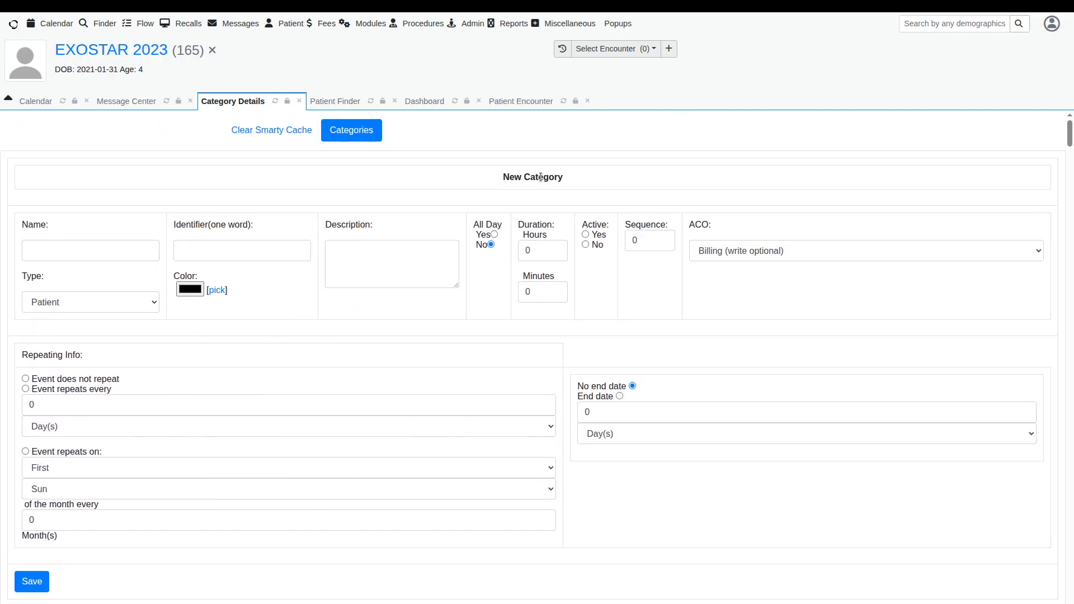
pyautogui.click(106, 250)
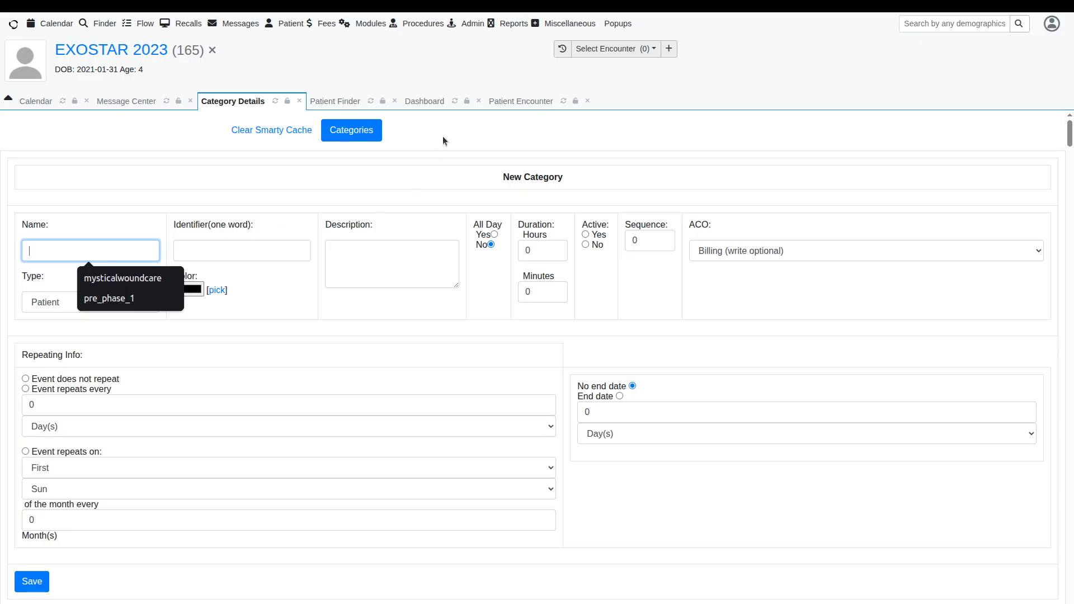
# Step: Compare the encounter form's visit category list with the category details by switching between the two tabs
pyautogui.click(424, 101)
pyautogui.click(504, 103)
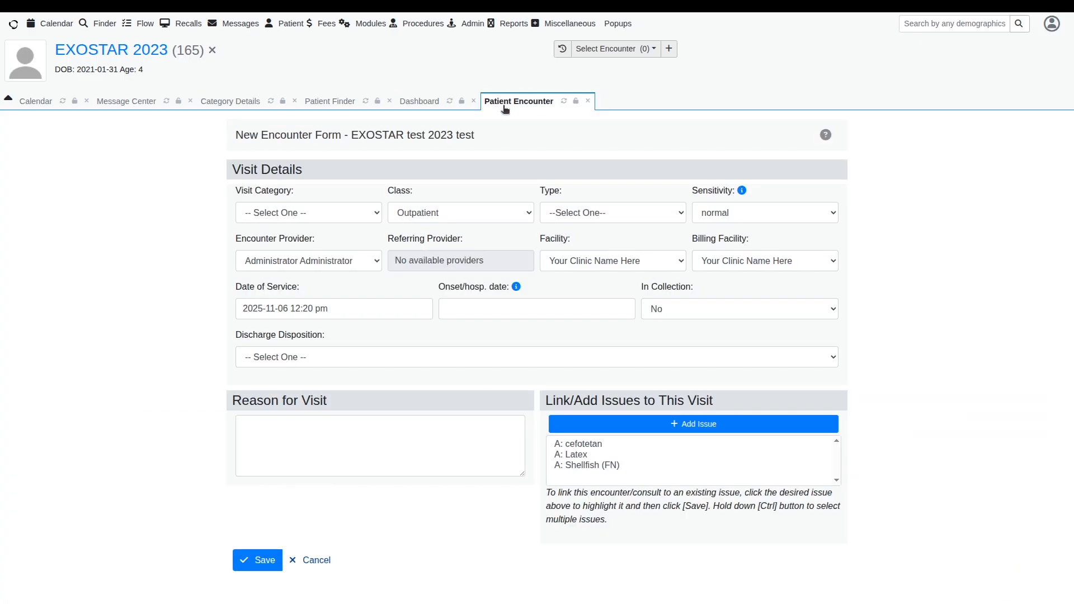
pyautogui.click(330, 214)
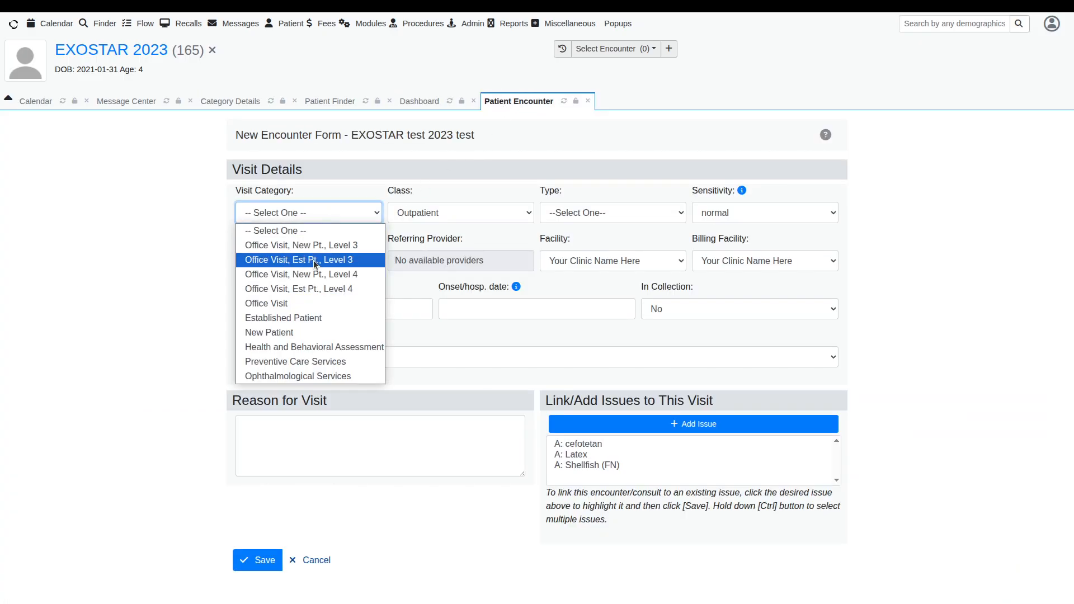
pyautogui.click(240, 104)
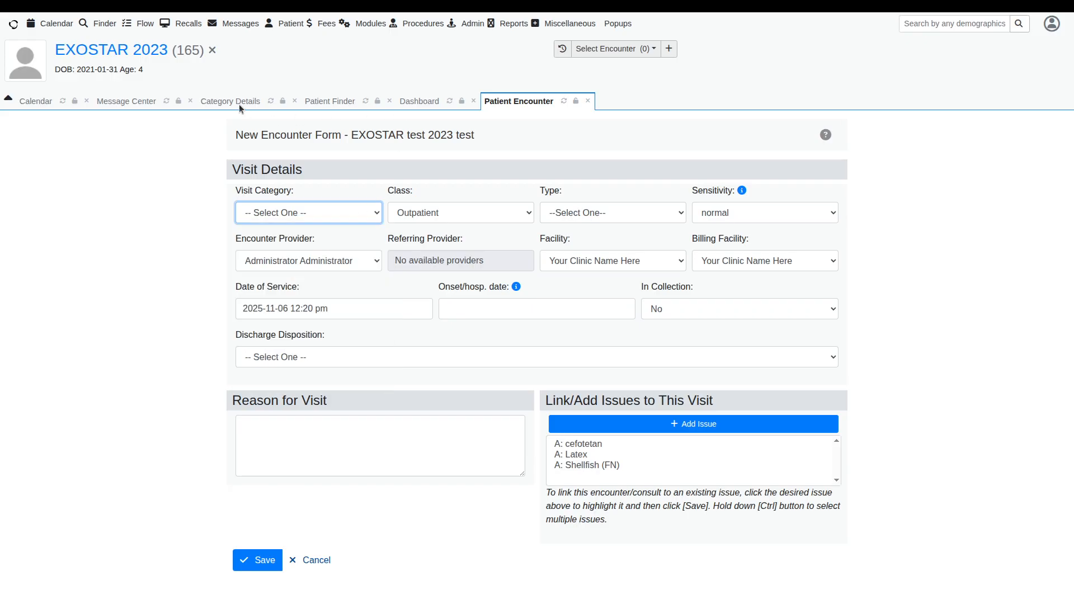
pyautogui.click(240, 104)
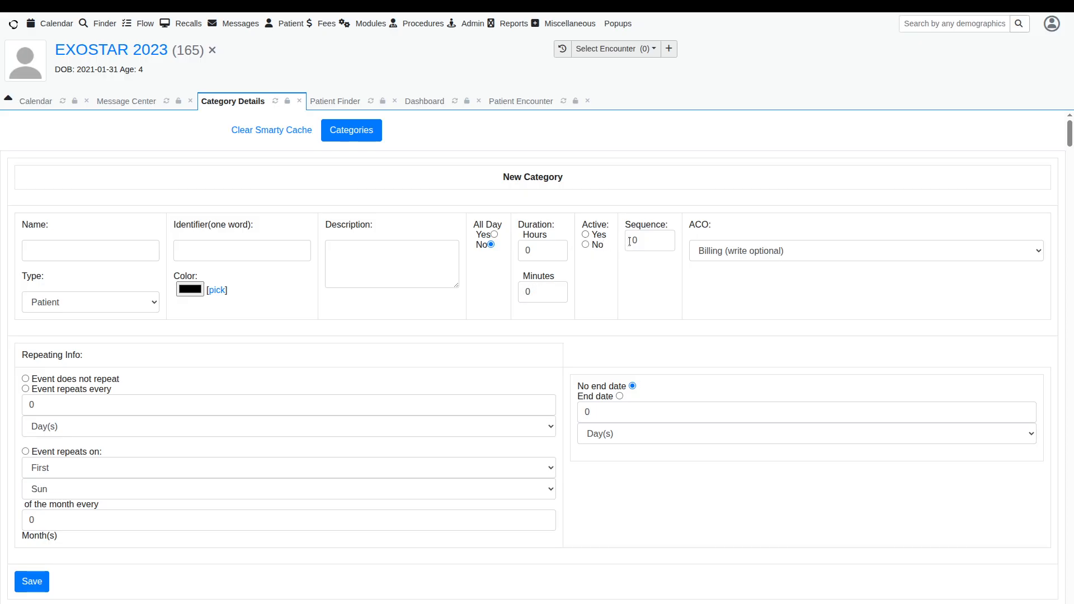
pyautogui.click(525, 103)
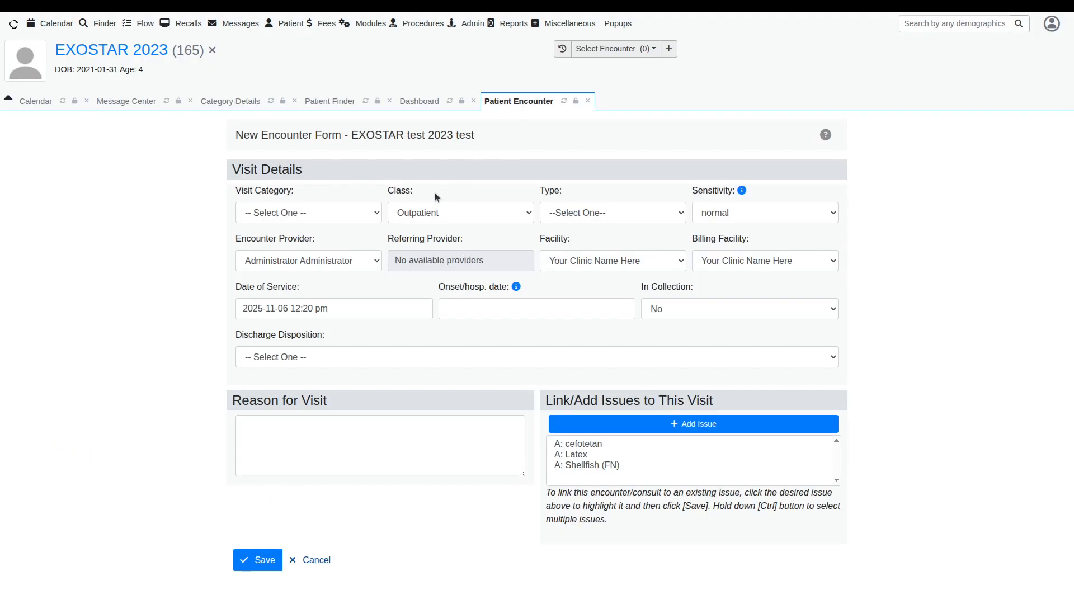
pyautogui.click(377, 212)
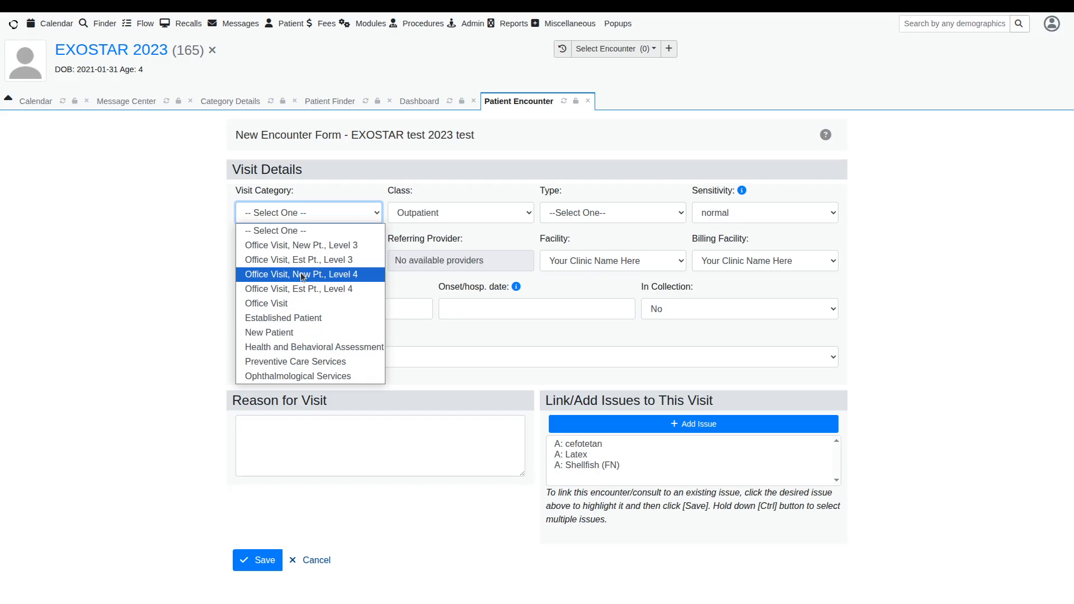
pyautogui.click(236, 109)
pyautogui.click(237, 104)
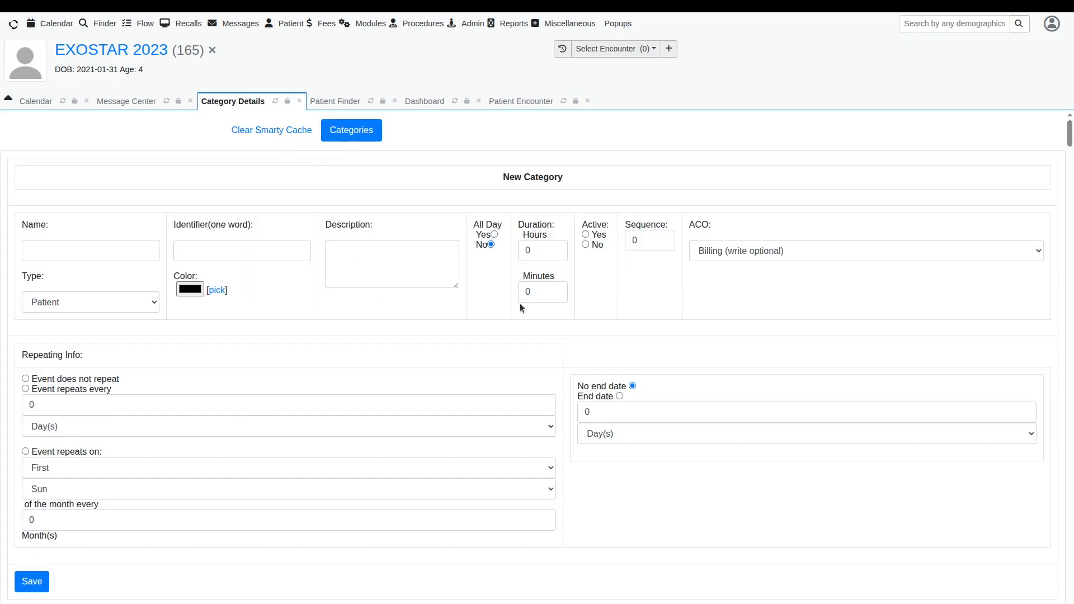
# Step: Review the settings of the existing Closed and Established Patient categories
pyautogui.scroll(-2, 521, 302)
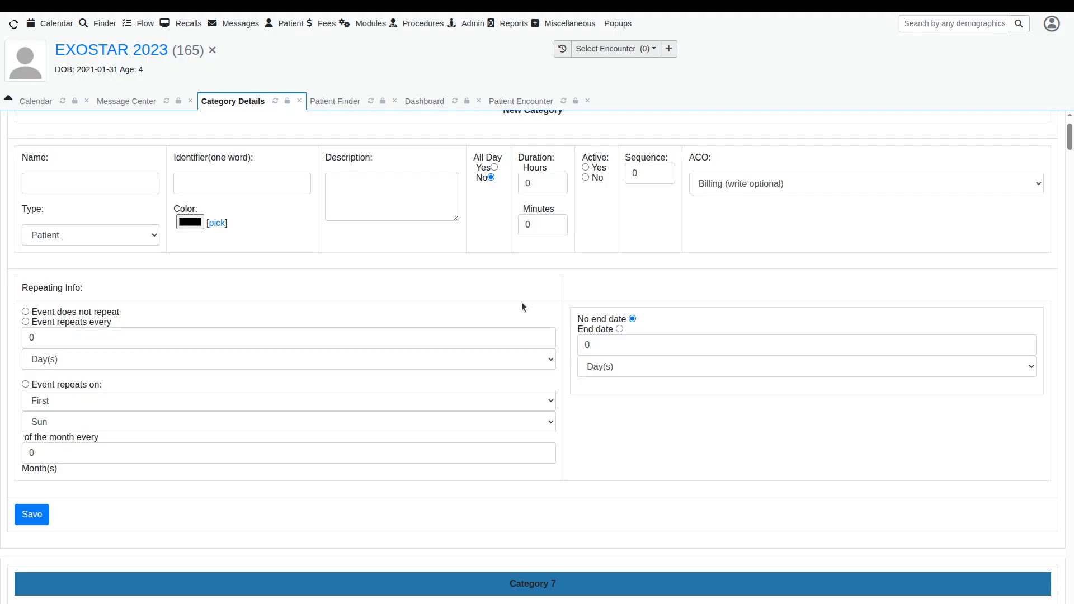
pyautogui.scroll(-5, 521, 302)
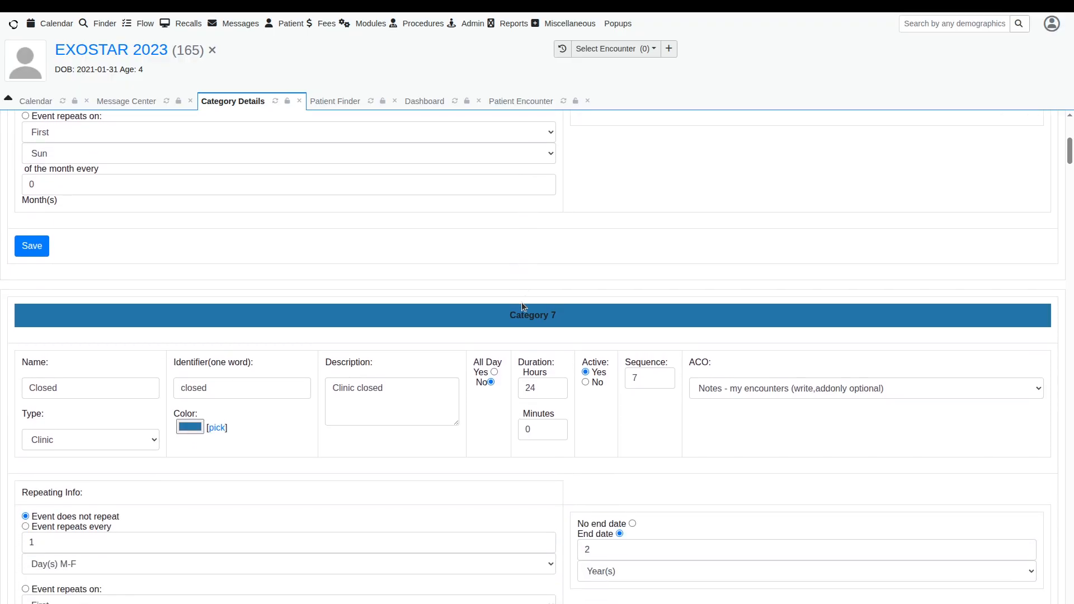
pyautogui.scroll(-18, 521, 302)
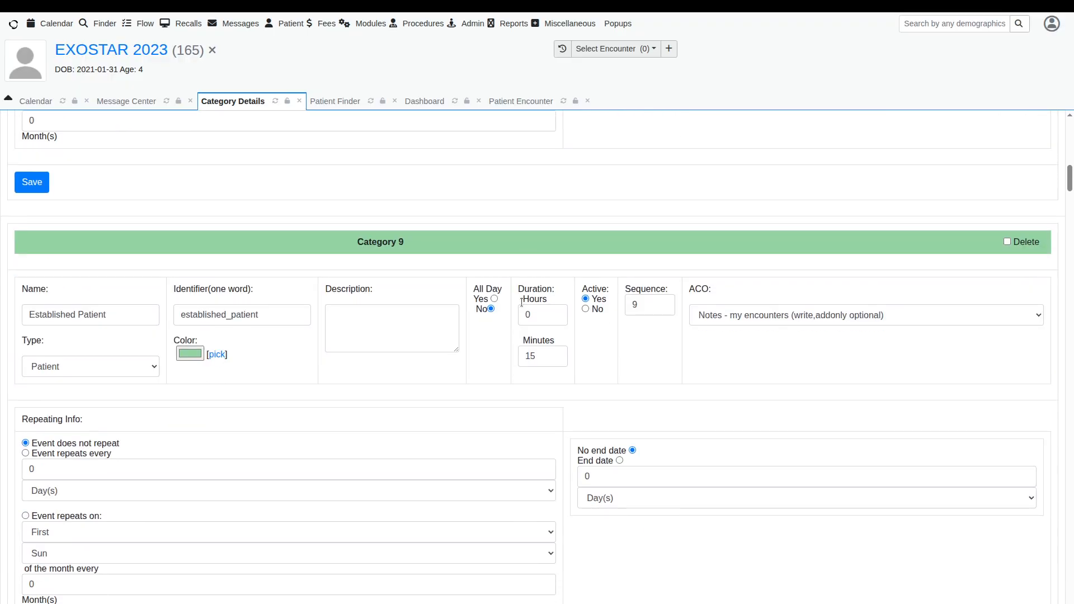
pyautogui.scroll(20, 521, 302)
pyautogui.scroll(15, 521, 303)
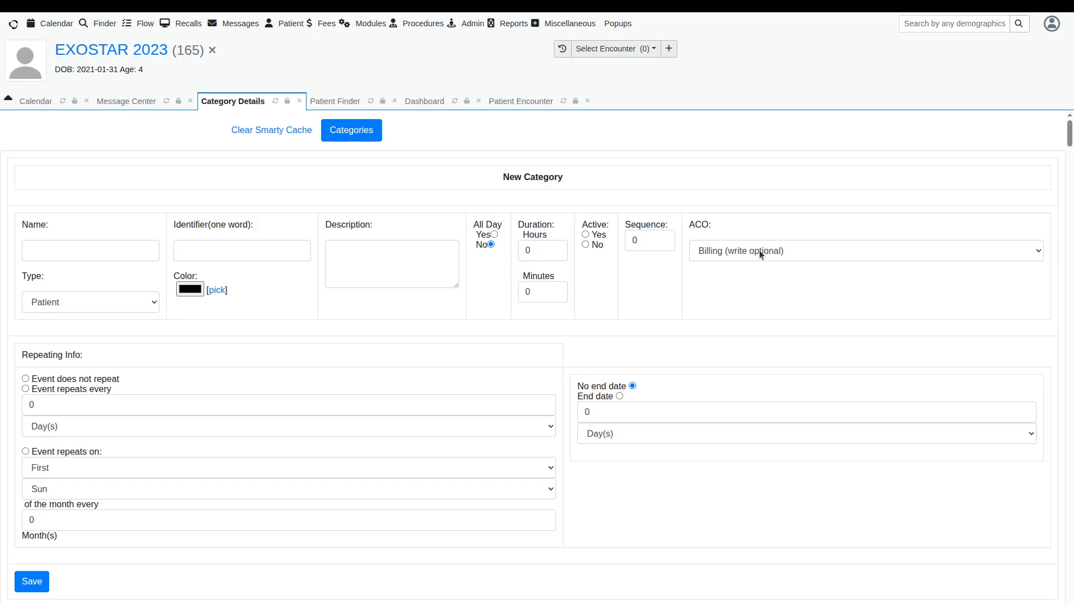
# Step: Browse the ACO options available for the new category without changing the selection
pyautogui.click(760, 255)
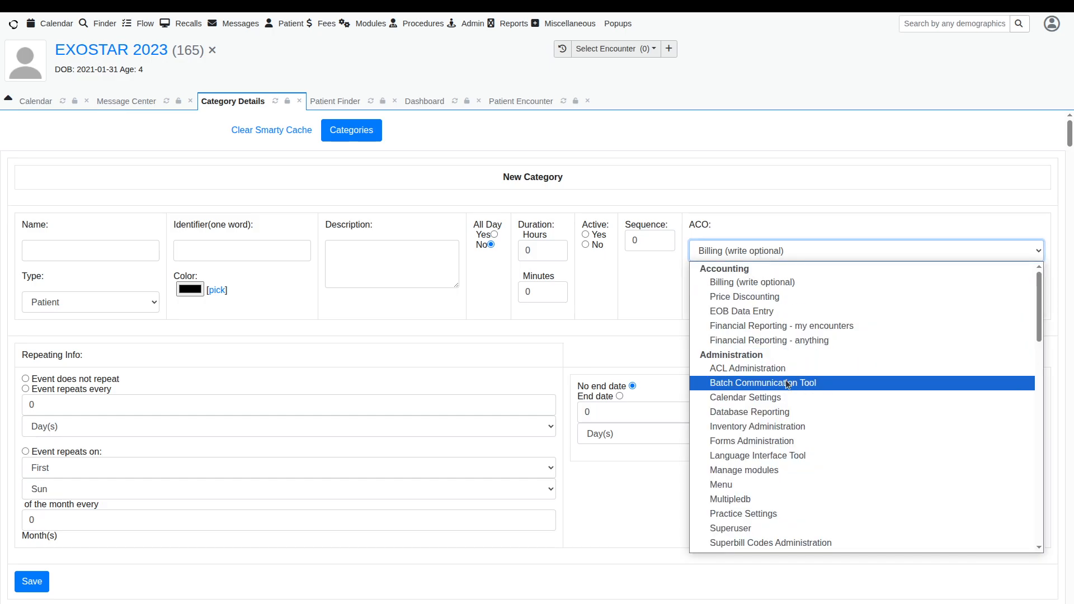
pyautogui.scroll(-3, 785, 380)
pyautogui.scroll(-1, 785, 384)
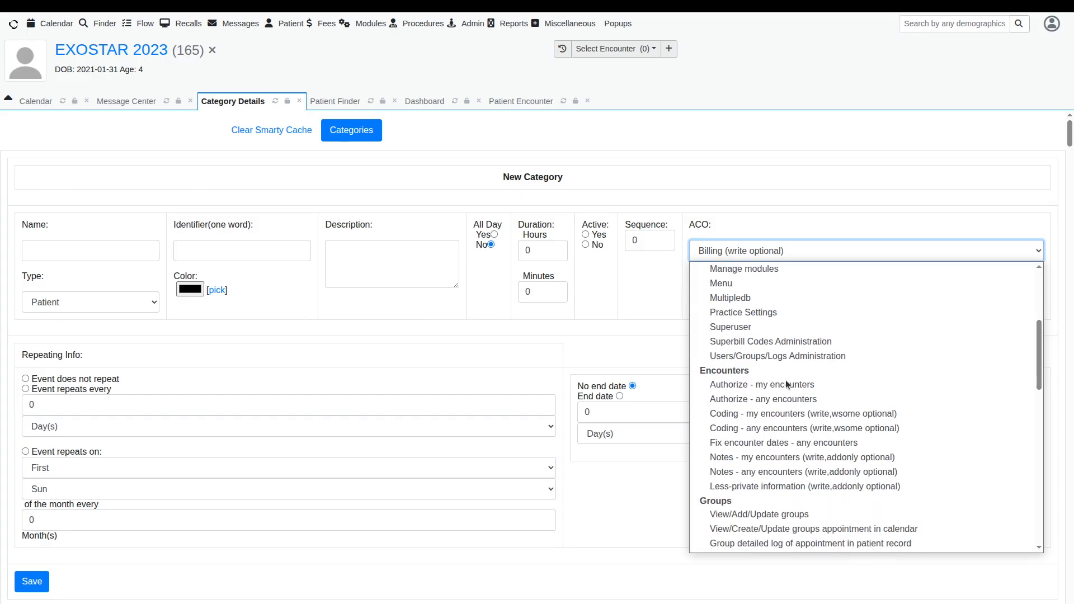
pyautogui.scroll(4, 785, 385)
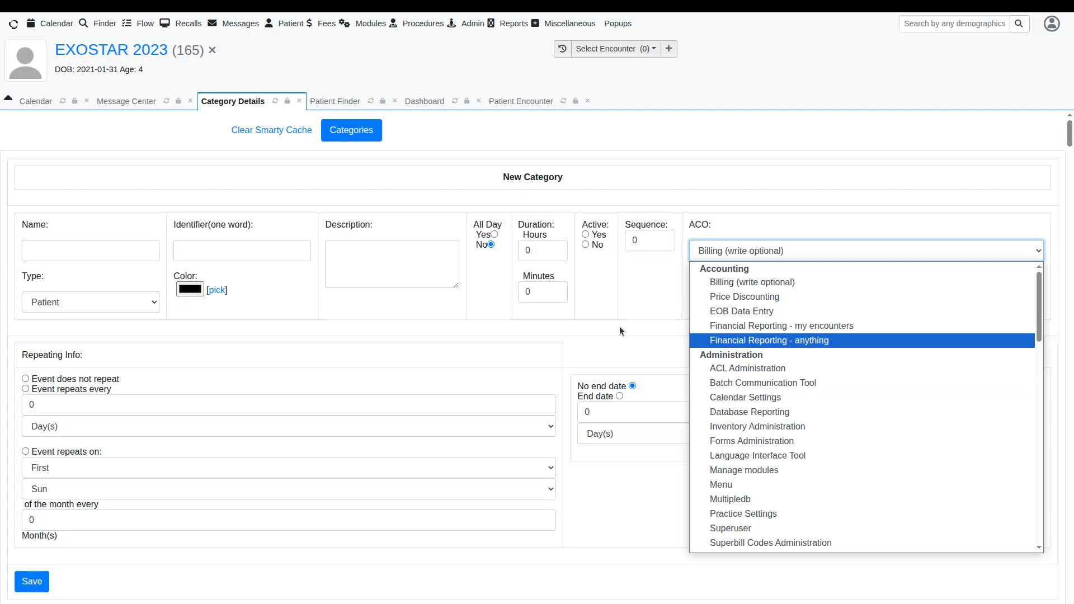
pyautogui.click(651, 290)
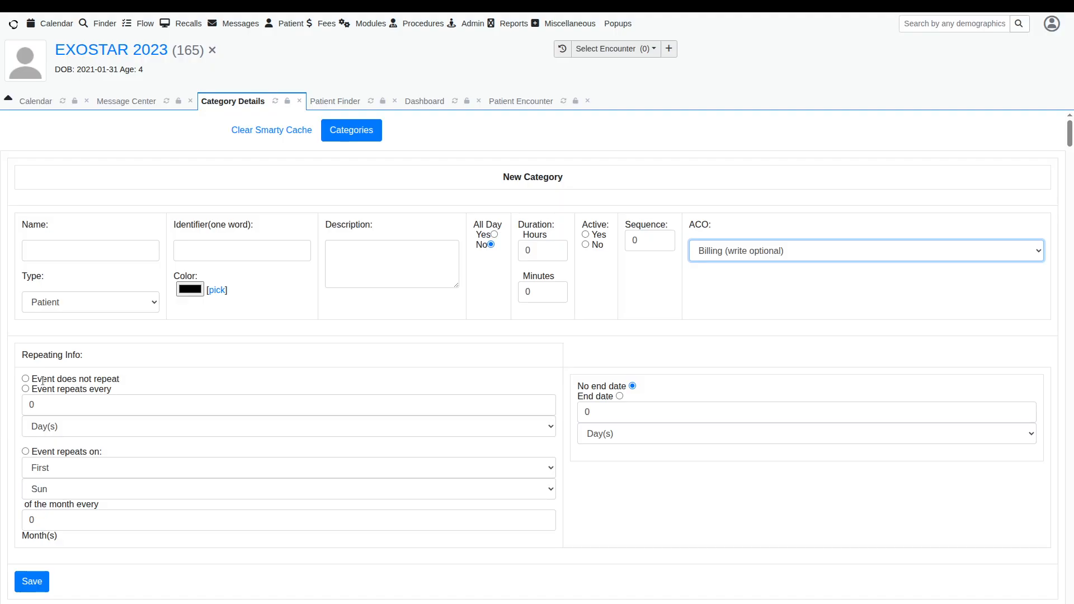
# Step: Try the new category's repeat options, selecting Event does not repeat and then Event repeats every
pyautogui.click(25, 380)
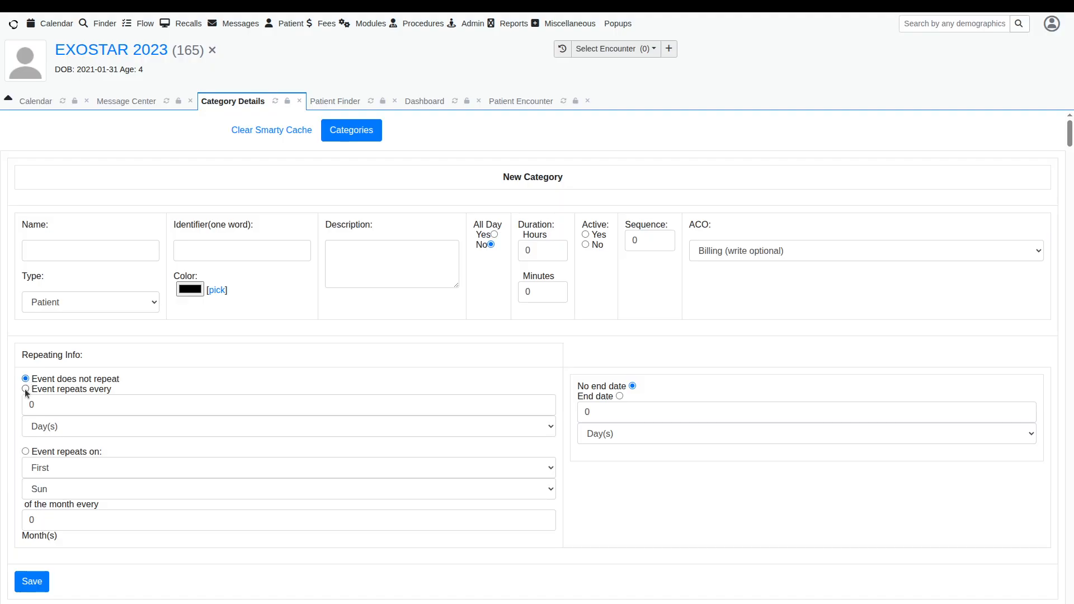
pyautogui.click(26, 389)
# Step: Scroll through the existing categories to examine their repeat and end date settings
pyautogui.scroll(-8, 220, 500)
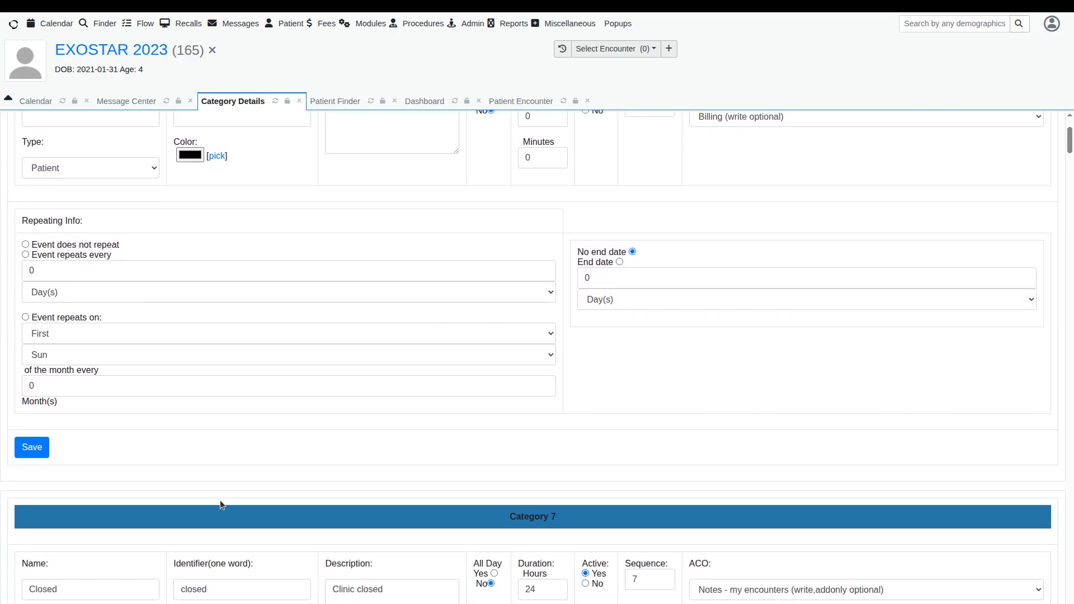
pyautogui.scroll(-2, 220, 505)
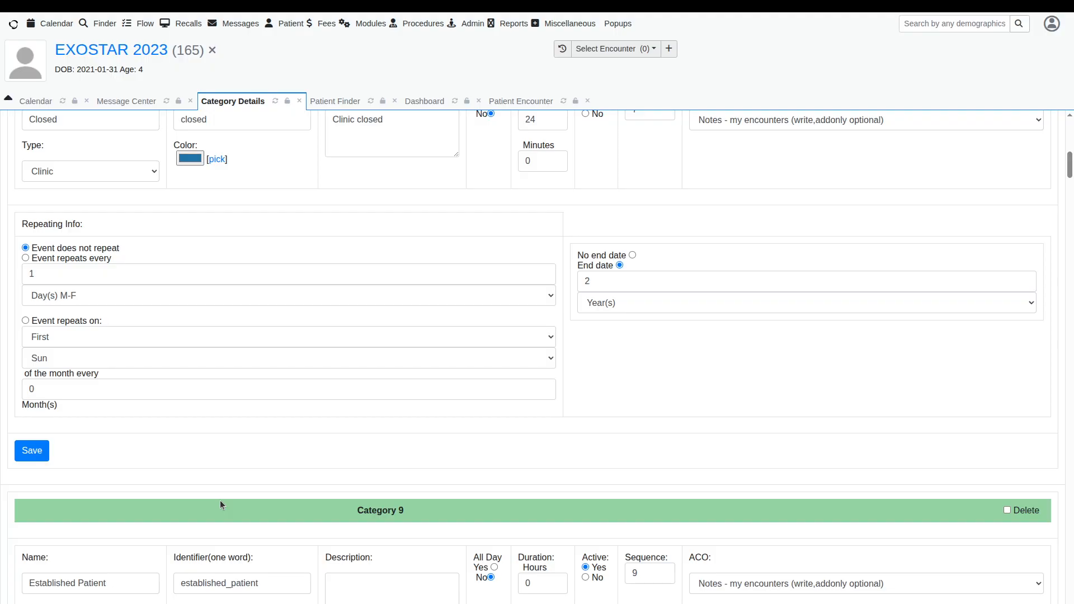
pyautogui.scroll(-20, 220, 500)
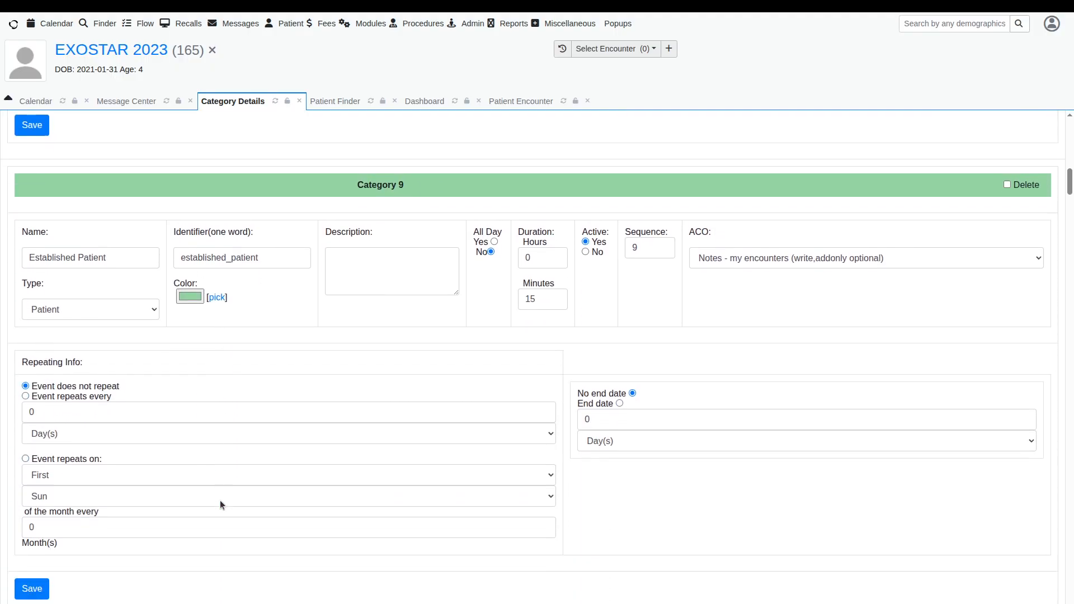
pyautogui.scroll(-20, 220, 500)
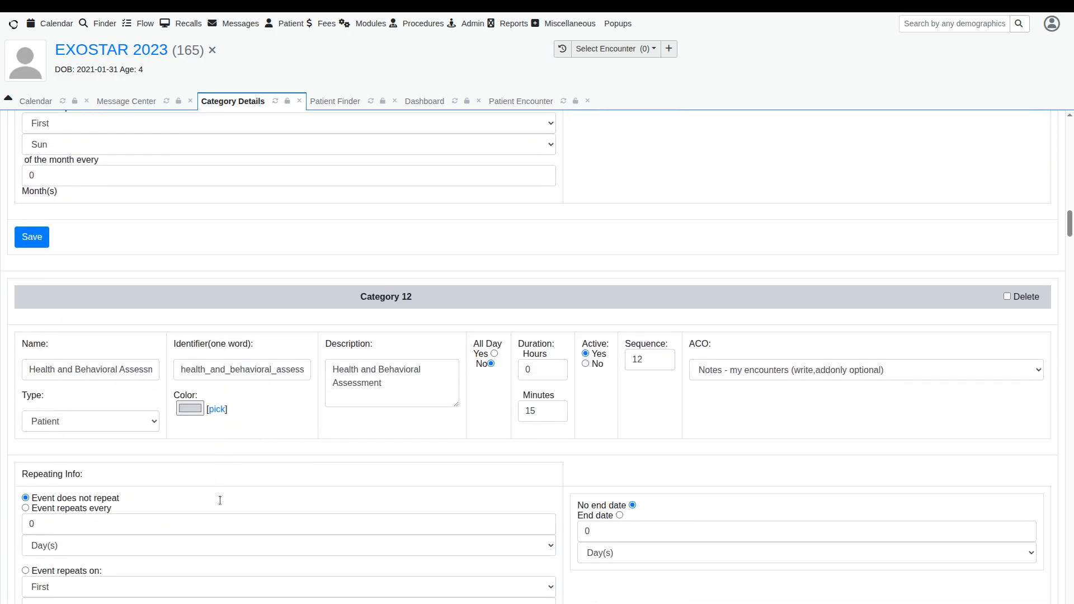
pyautogui.scroll(-20, 220, 501)
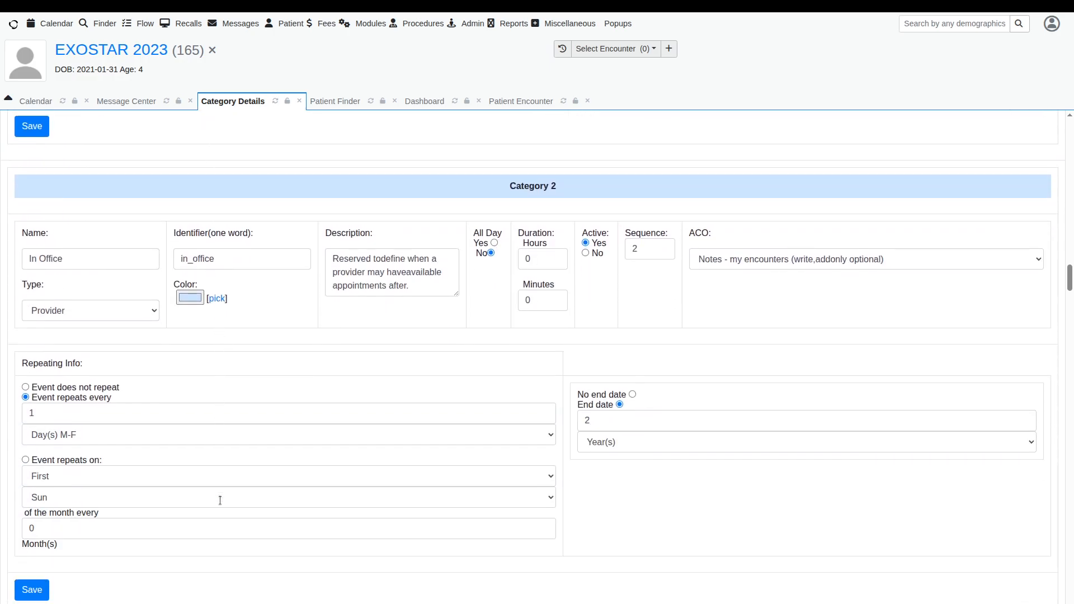
pyautogui.scroll(-1, 220, 500)
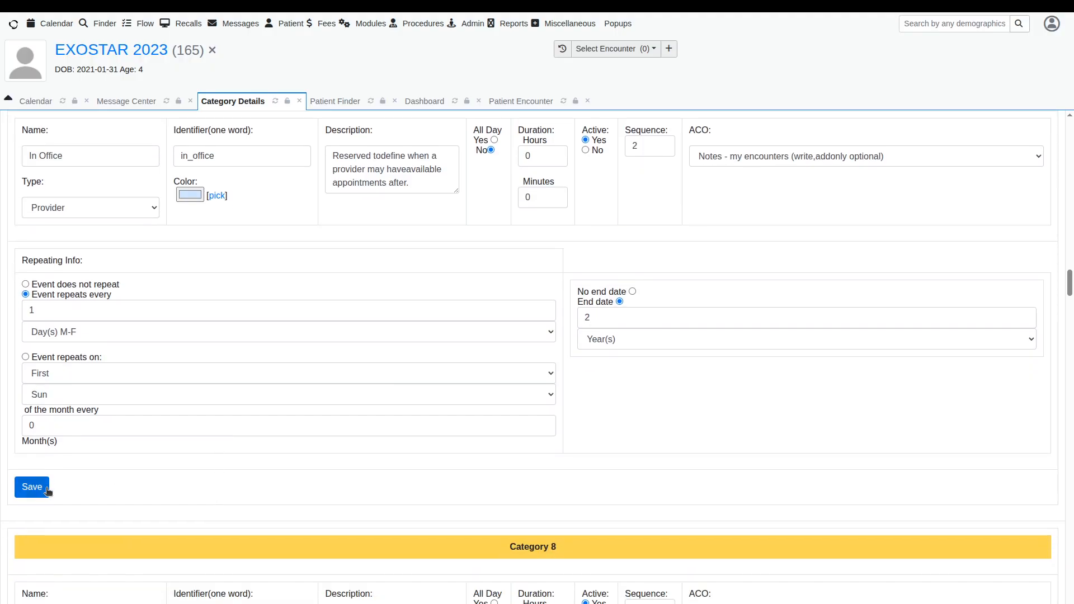
pyautogui.scroll(2, 309, 404)
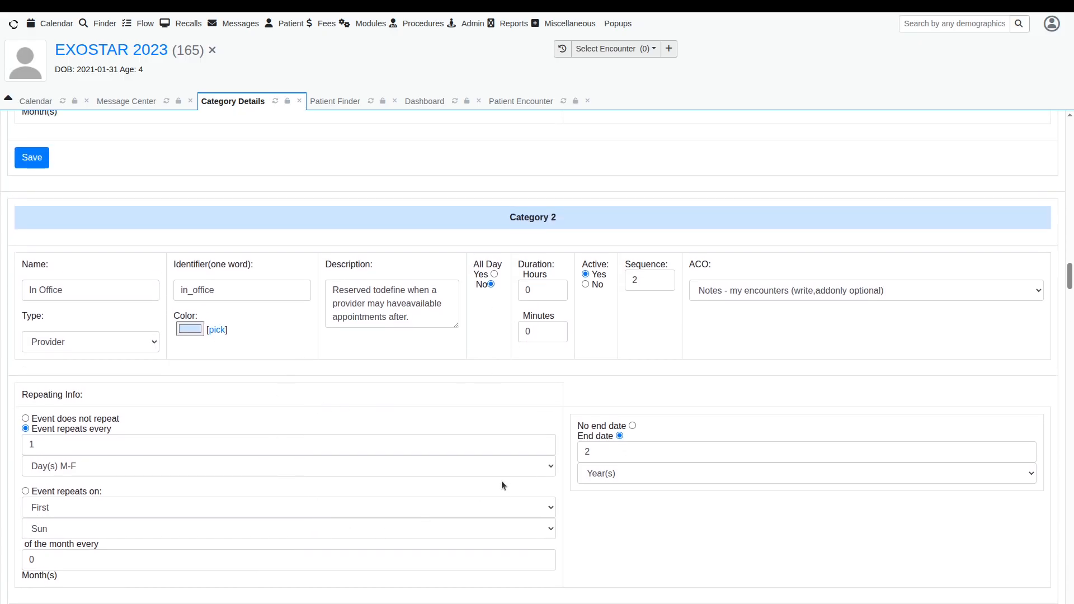
# Step: Try to save the Office Visit, Est Pt., Level 3 category with a duration of 30 minutes
pyautogui.scroll(-20, 501, 484)
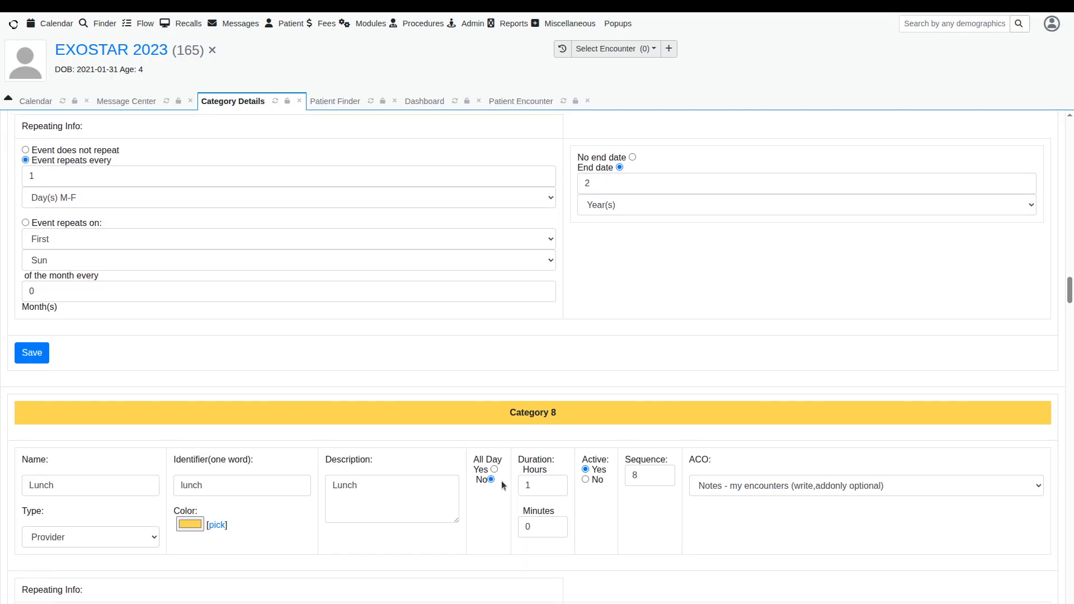
pyautogui.scroll(-4, 501, 481)
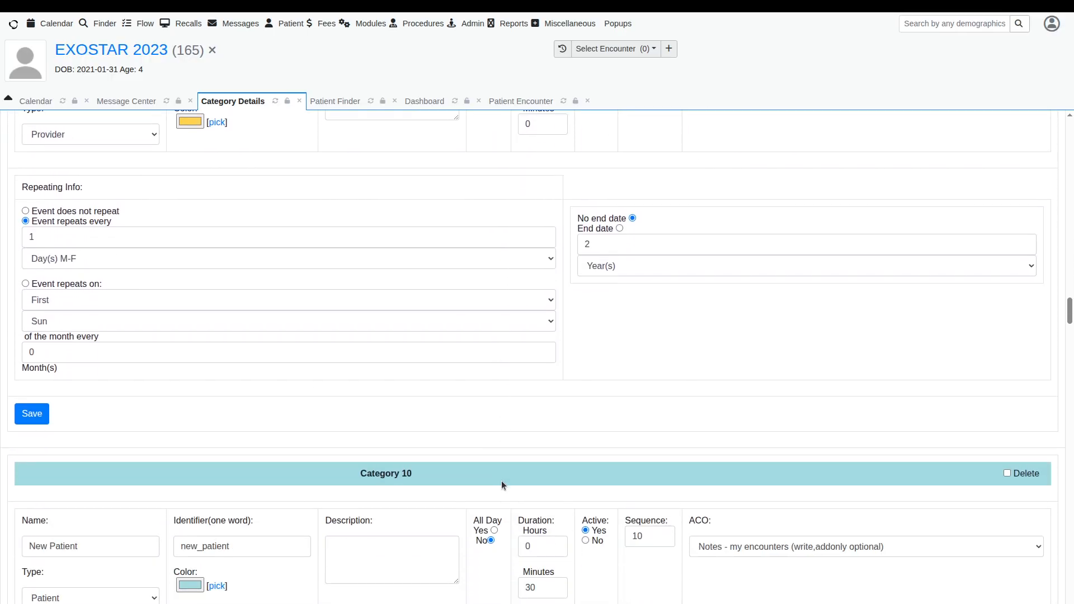
pyautogui.scroll(-5, 501, 481)
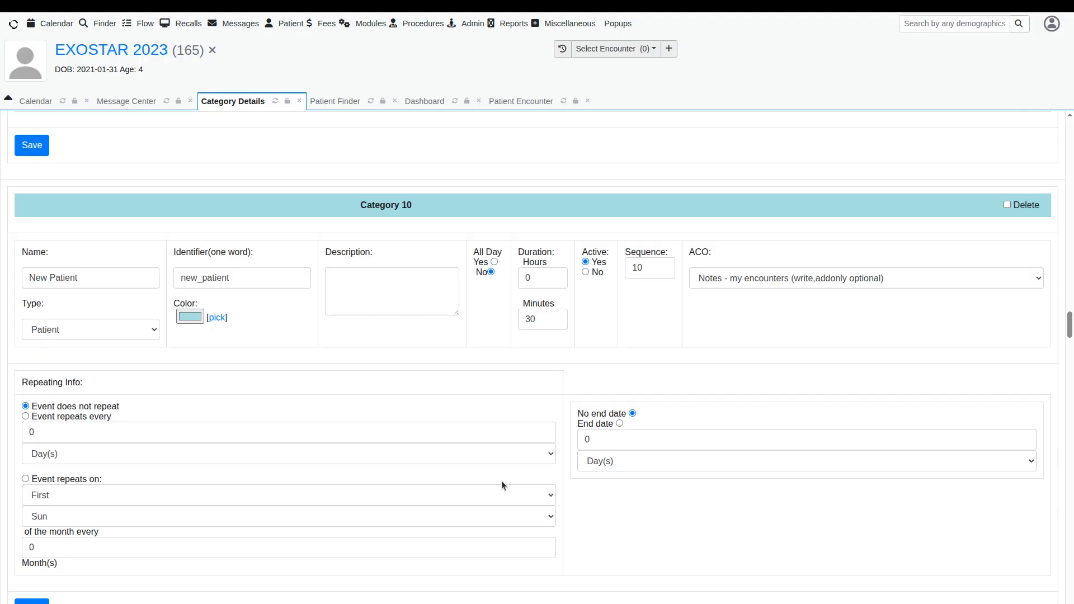
pyautogui.scroll(-13, 501, 485)
pyautogui.scroll(-12, 501, 485)
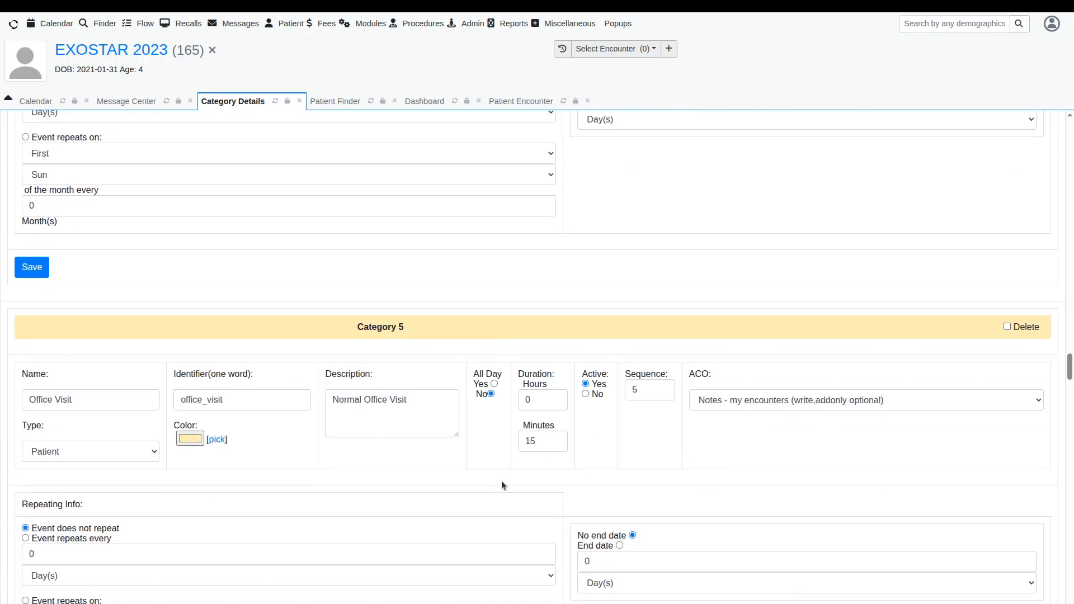
pyautogui.scroll(-2, 501, 482)
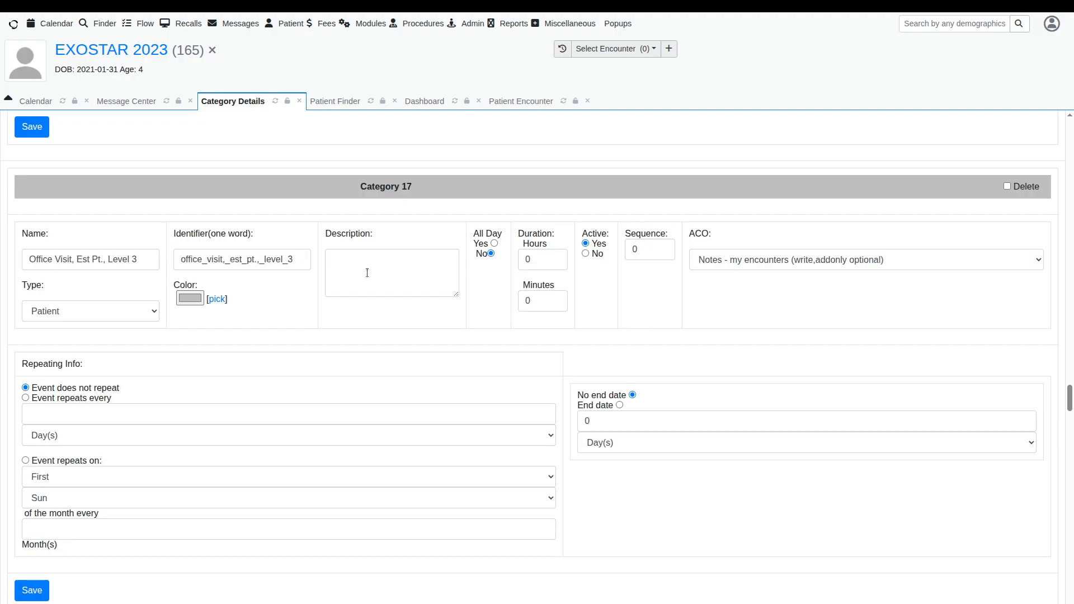
pyautogui.click(527, 301)
pyautogui.doubleClick(526, 259)
pyautogui.click(524, 300)
pyautogui.click(177, 418)
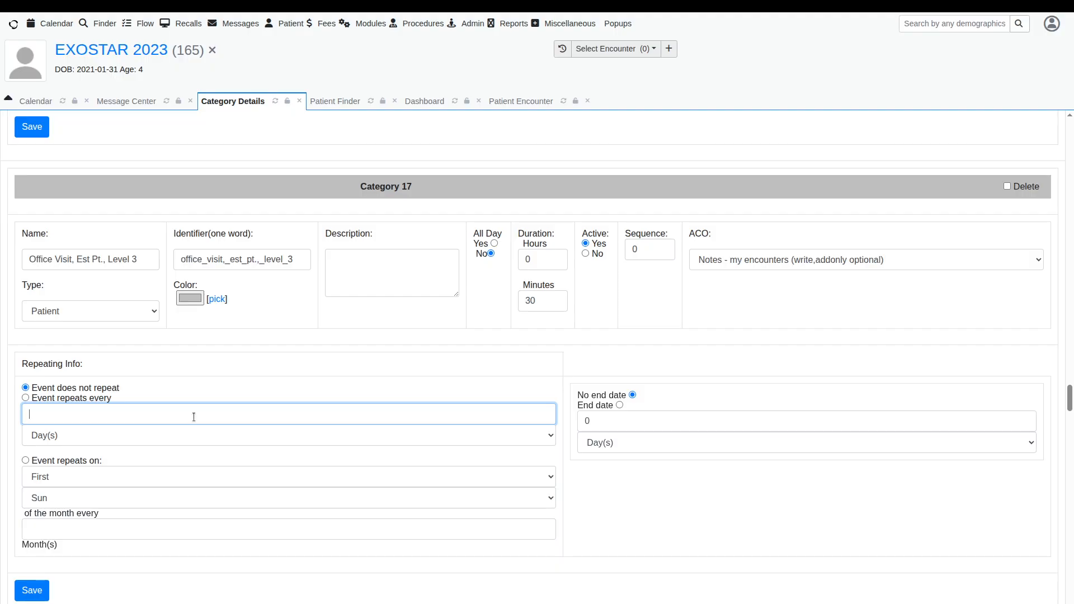
pyautogui.scroll(-1, 194, 417)
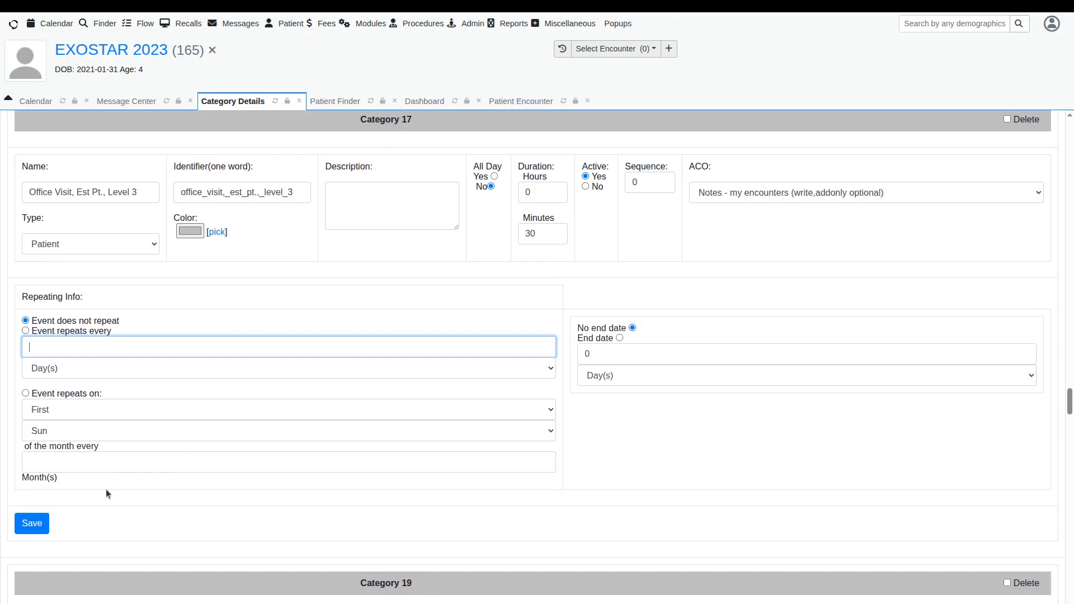
pyautogui.click(31, 524)
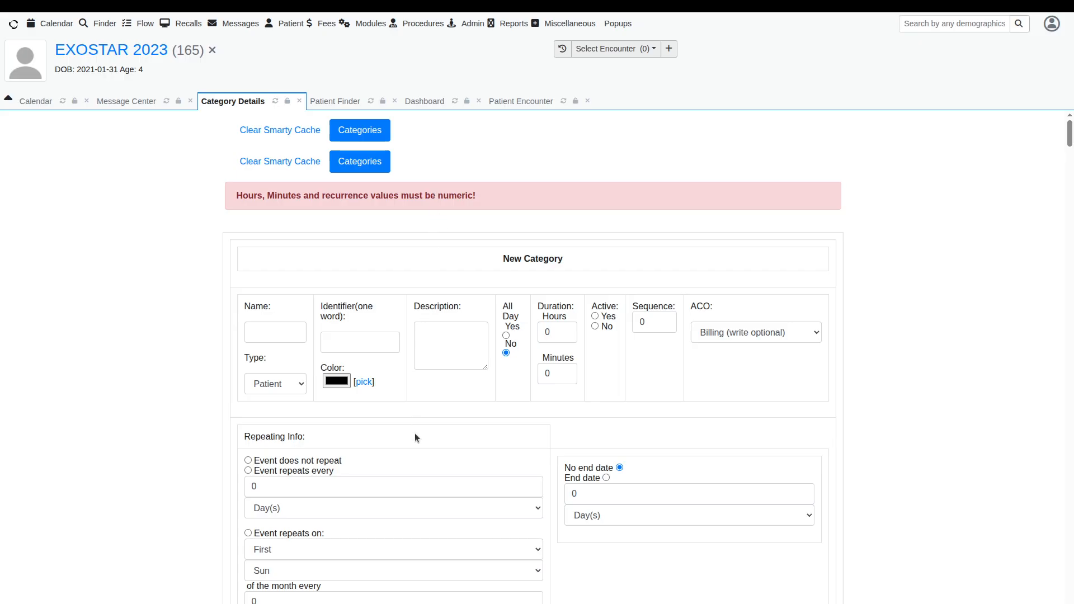
# Step: Scroll through the calendar categories to examine their repeat interval fields
pyautogui.scroll(-7, 415, 433)
pyautogui.scroll(-20, 415, 433)
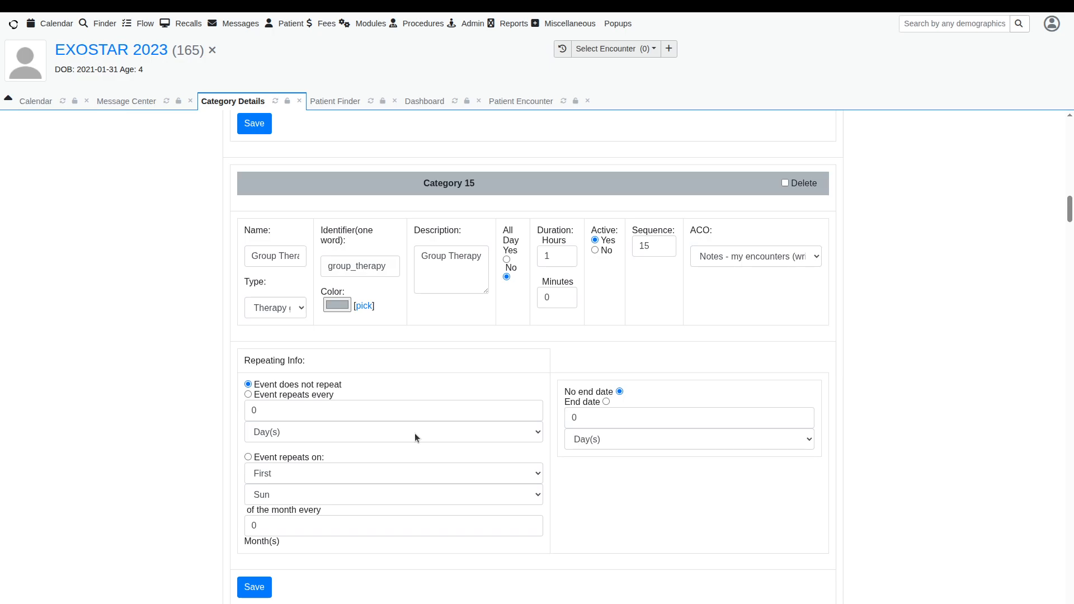
pyautogui.scroll(-4, 414, 433)
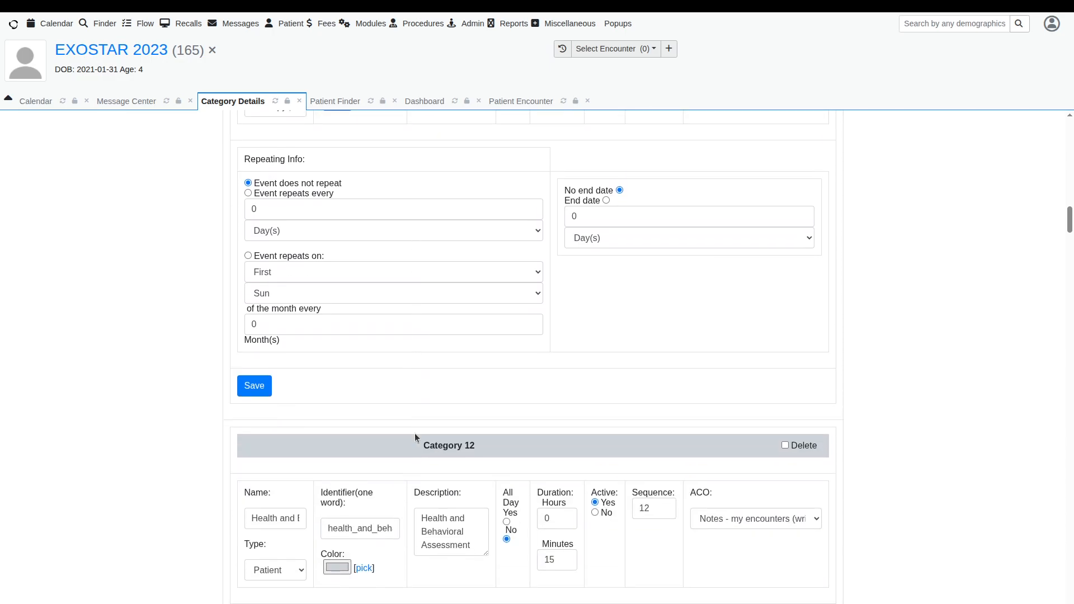
pyautogui.click(260, 208)
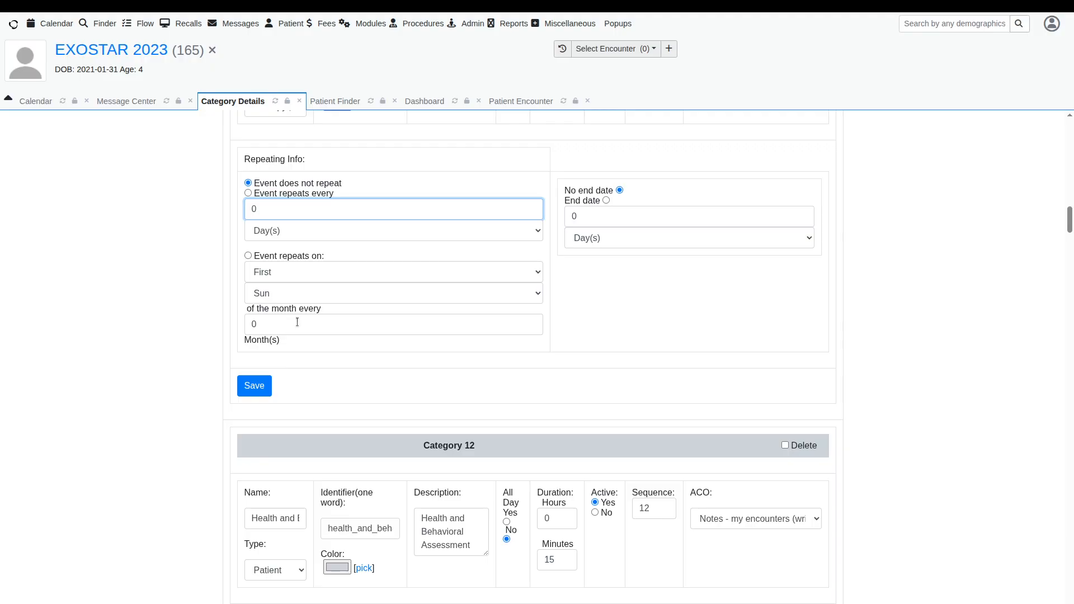
pyautogui.scroll(-3, 297, 322)
pyautogui.scroll(-10, 297, 321)
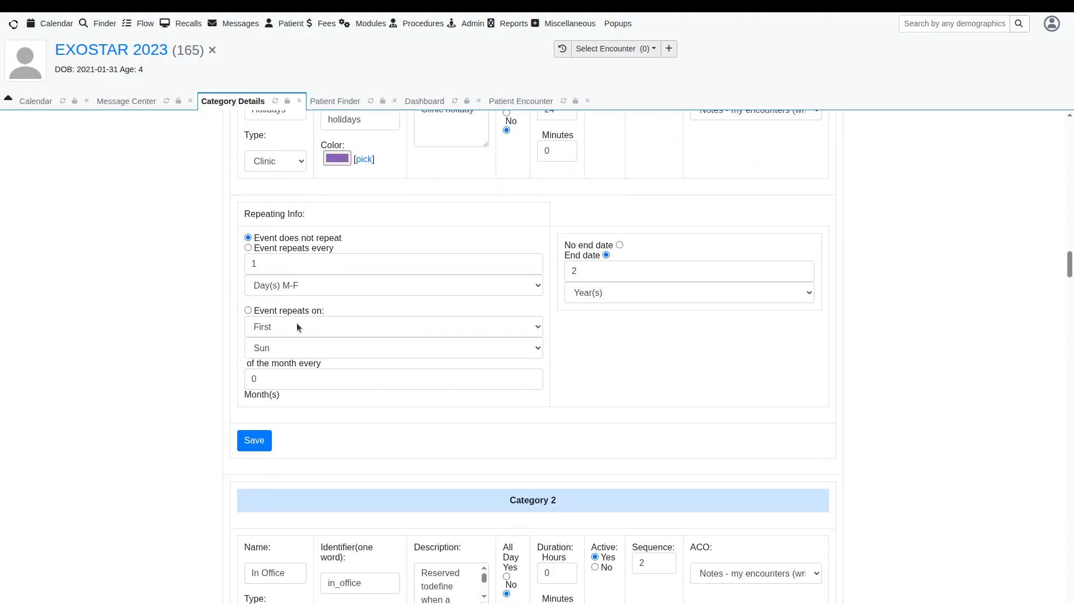
pyautogui.scroll(-5, 296, 326)
pyautogui.scroll(-4, 297, 329)
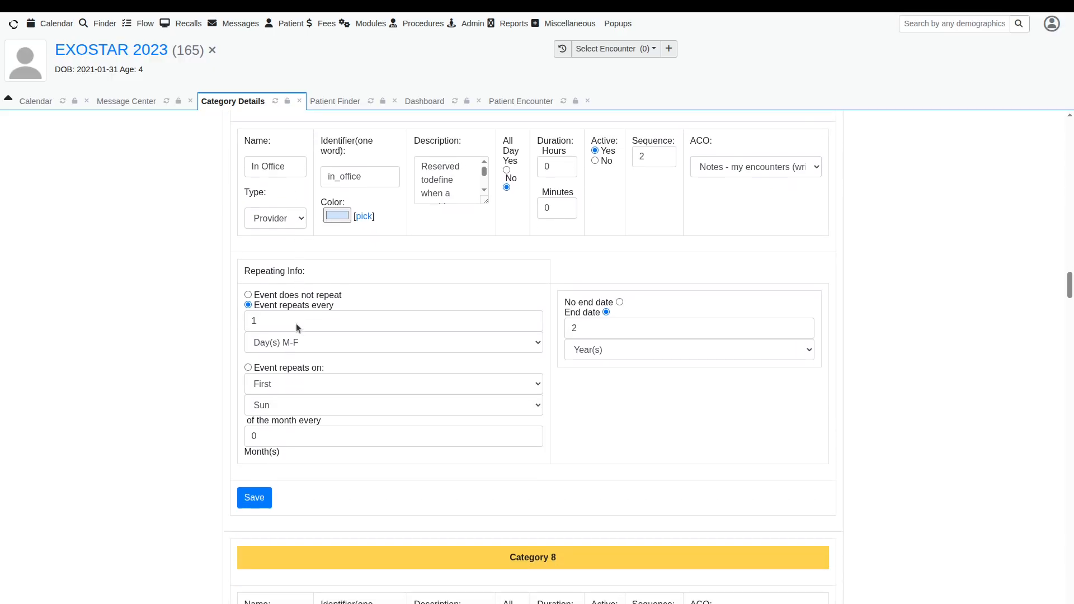
pyautogui.scroll(-4, 297, 328)
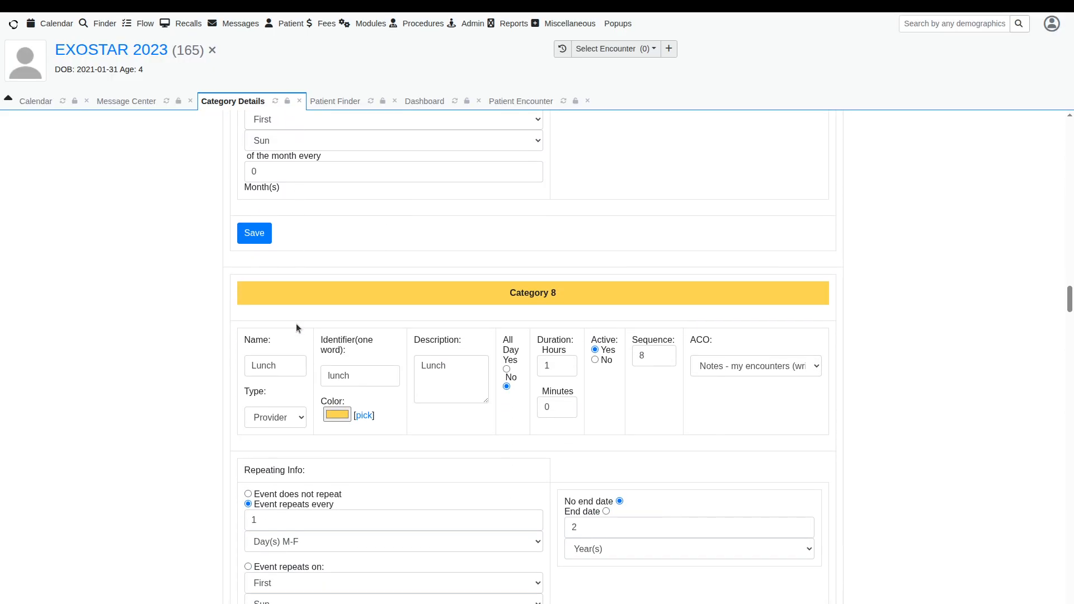
pyautogui.scroll(-8, 297, 324)
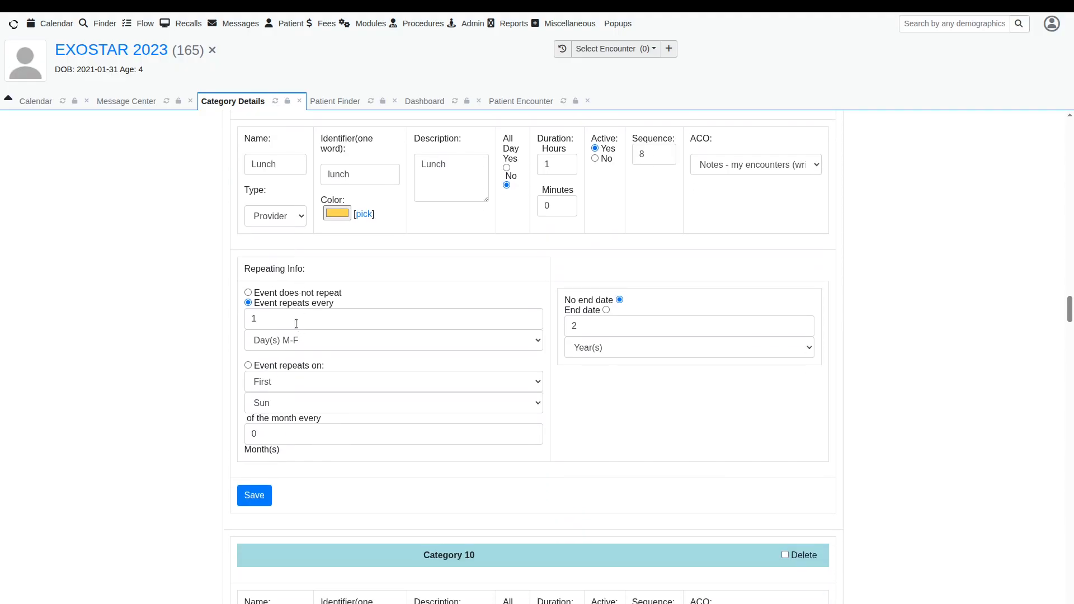
pyautogui.scroll(-12, 296, 323)
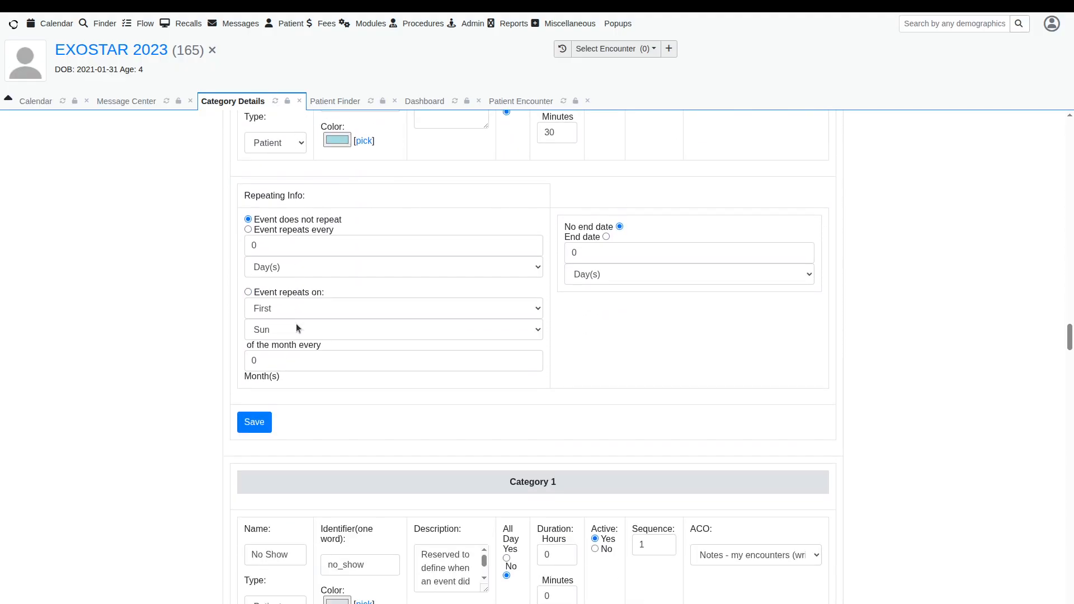
pyautogui.scroll(-4, 296, 328)
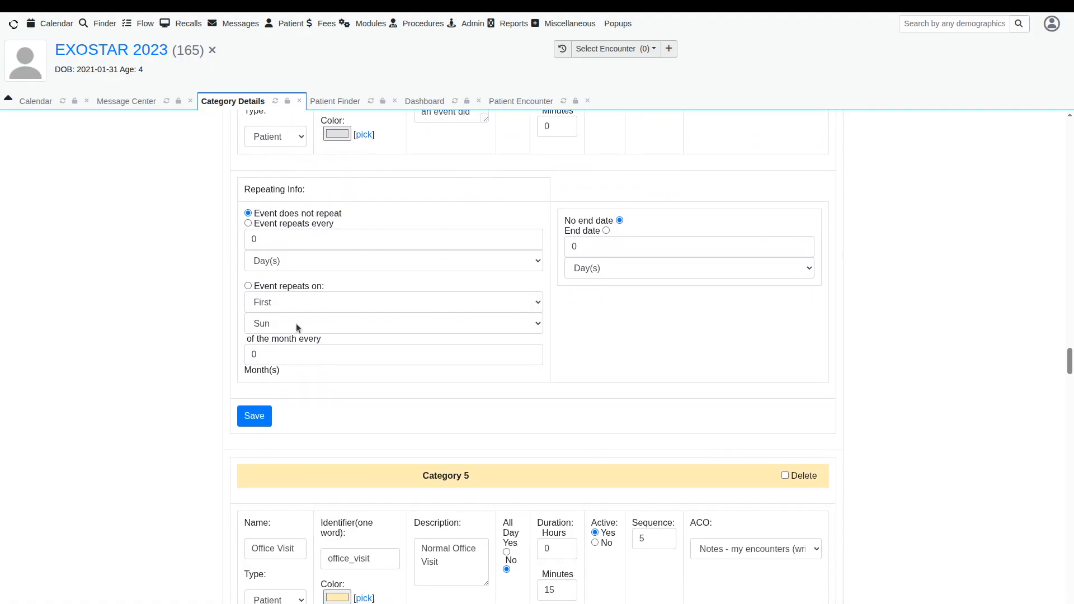
pyautogui.scroll(-20, 297, 323)
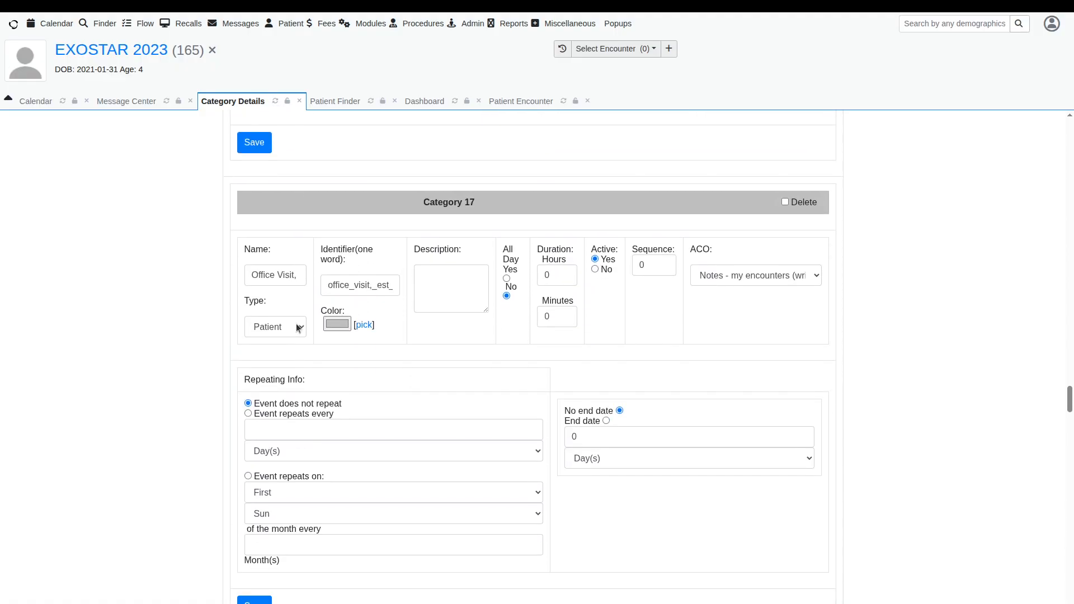
pyautogui.scroll(-3, 296, 329)
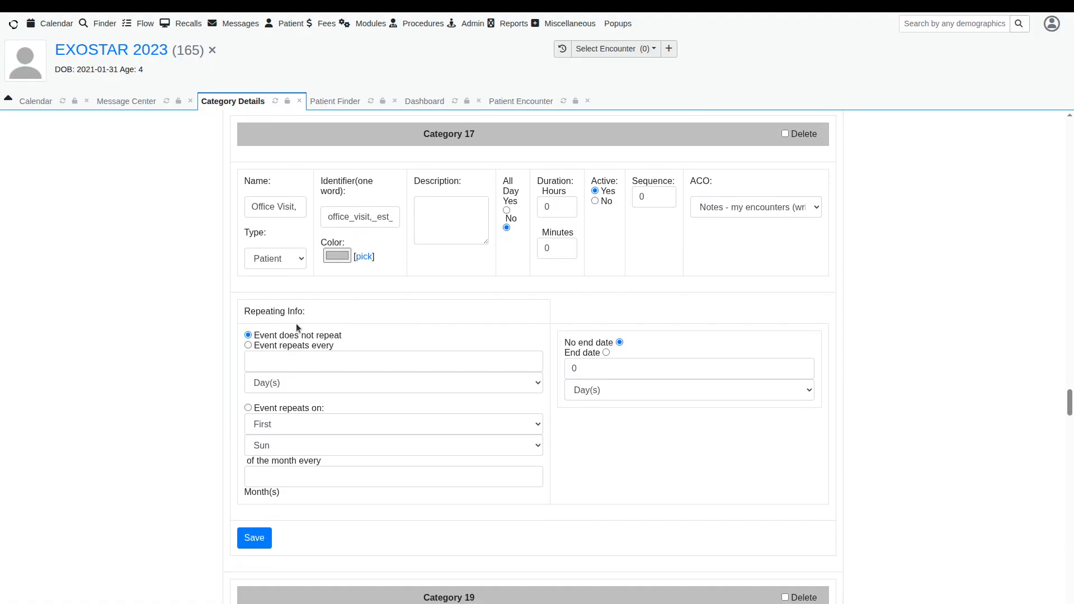
# Step: Enter 0 as the repeat interval for the Office Visit Est Pt. Level 3, Level 4 and new-patient categories
pyautogui.click(292, 293)
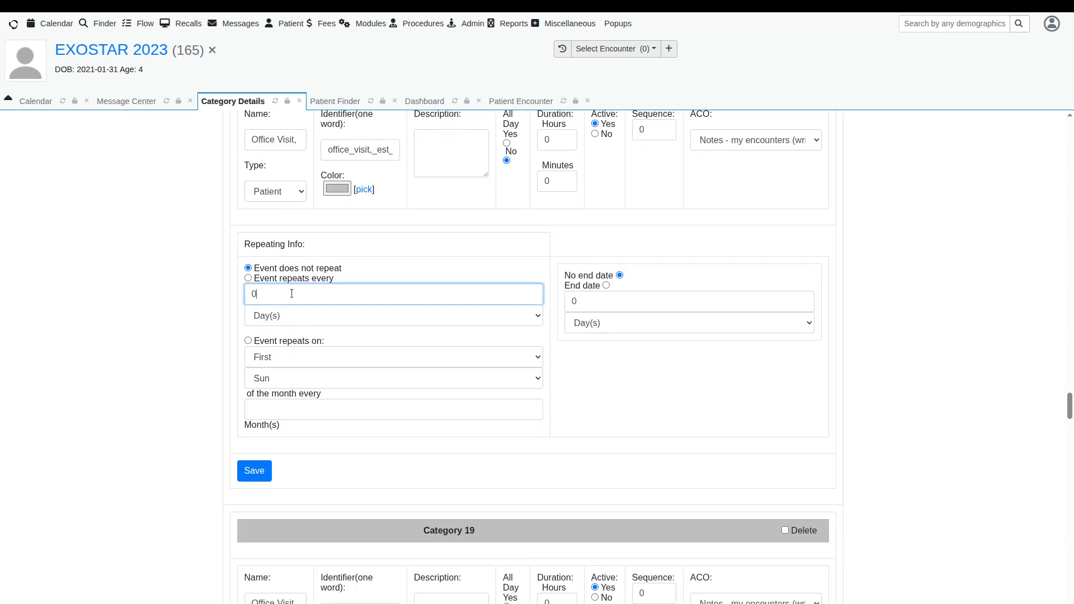
pyautogui.scroll(-15, 292, 293)
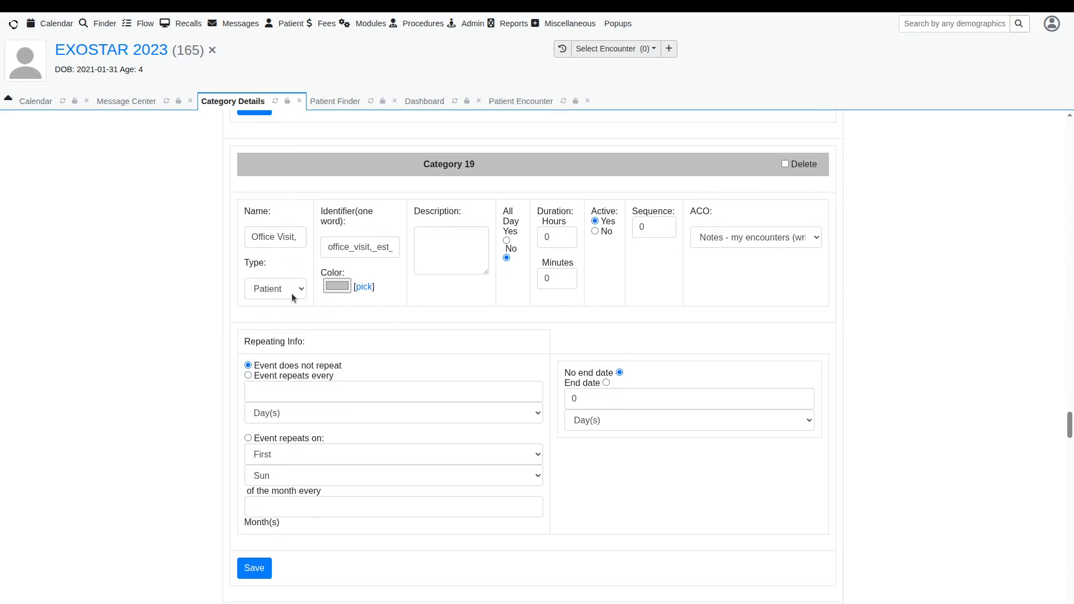
pyautogui.click(291, 293)
pyautogui.write('0')
pyautogui.scroll(-7, 291, 293)
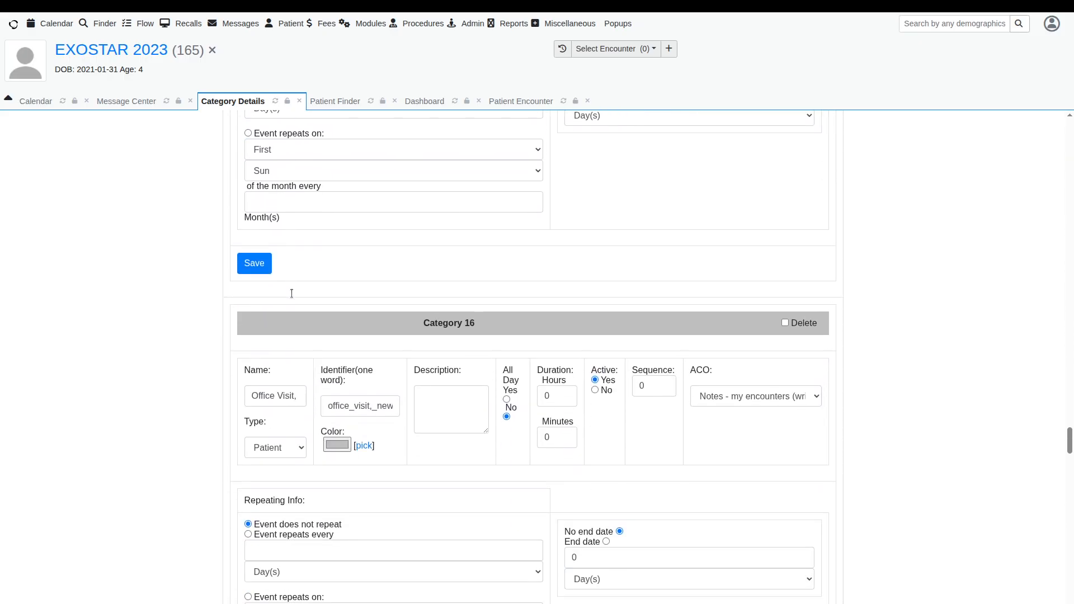
pyautogui.click(286, 348)
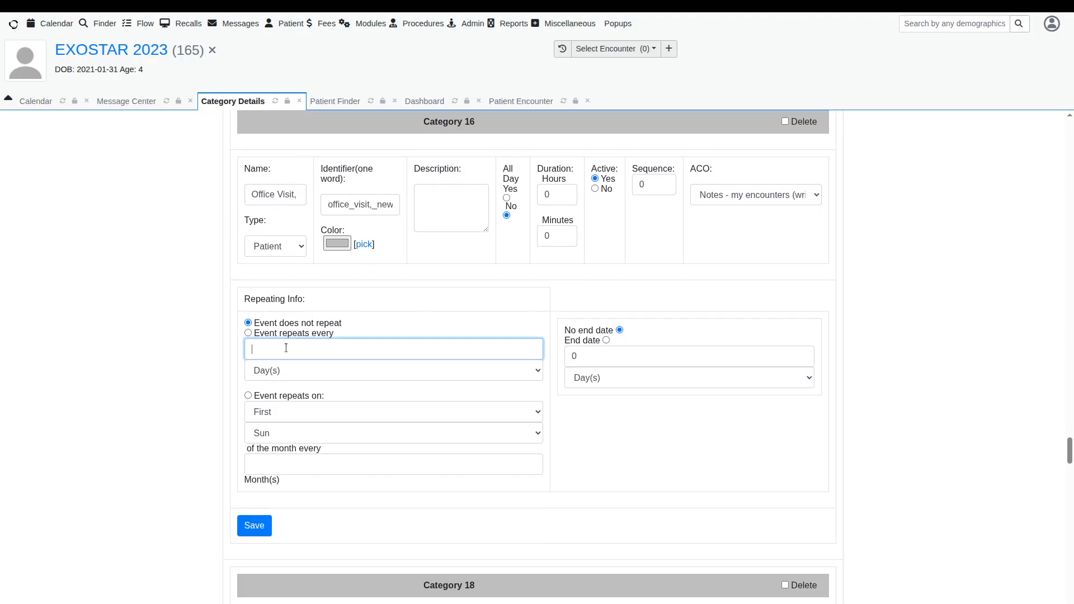
pyautogui.write('0')
pyautogui.scroll(-7, 286, 348)
pyautogui.click(277, 409)
pyautogui.write('0')
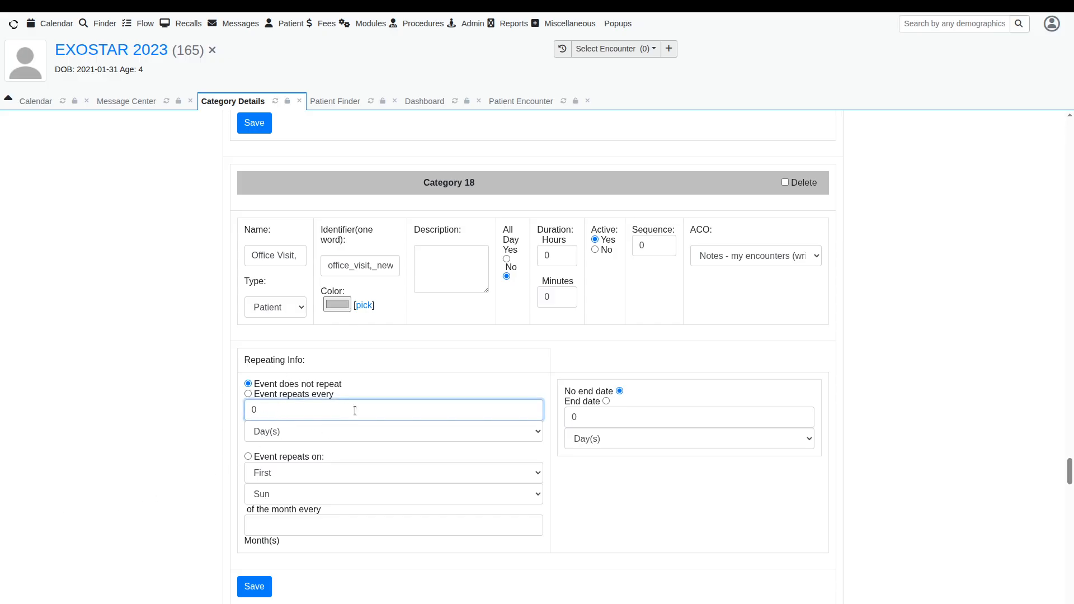
# Step: Save the calendar category changes
pyautogui.scroll(-7, 382, 401)
pyautogui.scroll(-1, 382, 400)
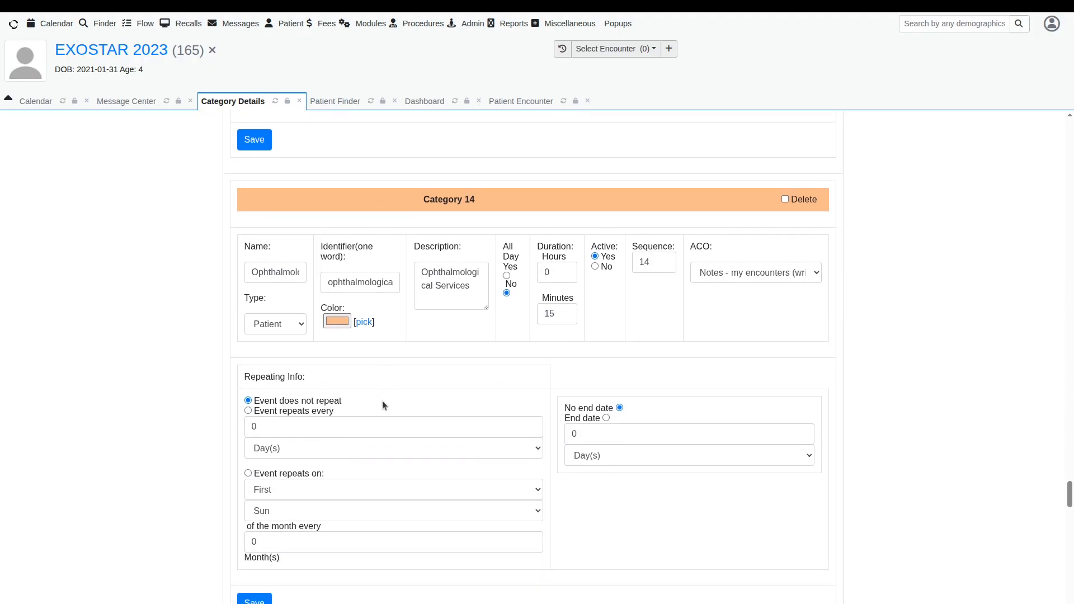
pyautogui.scroll(-15, 342, 421)
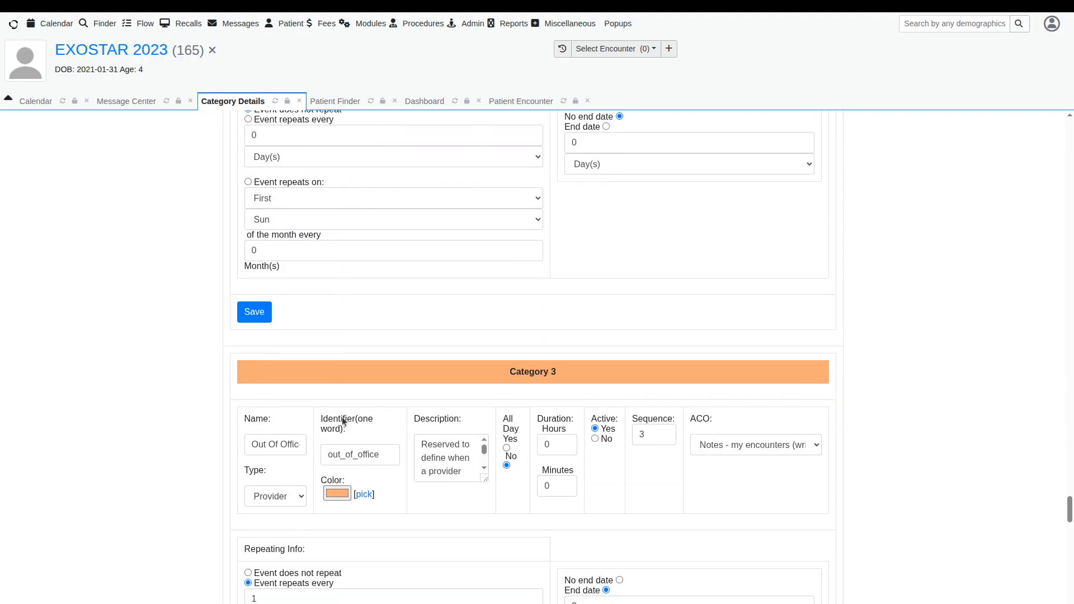
pyautogui.scroll(-12, 341, 417)
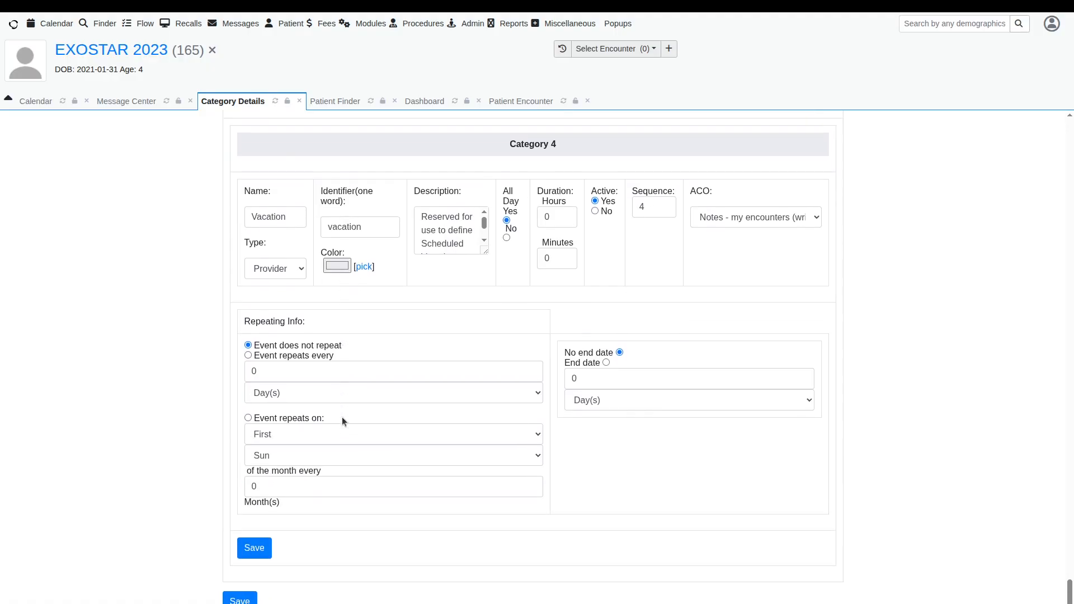
pyautogui.click(240, 596)
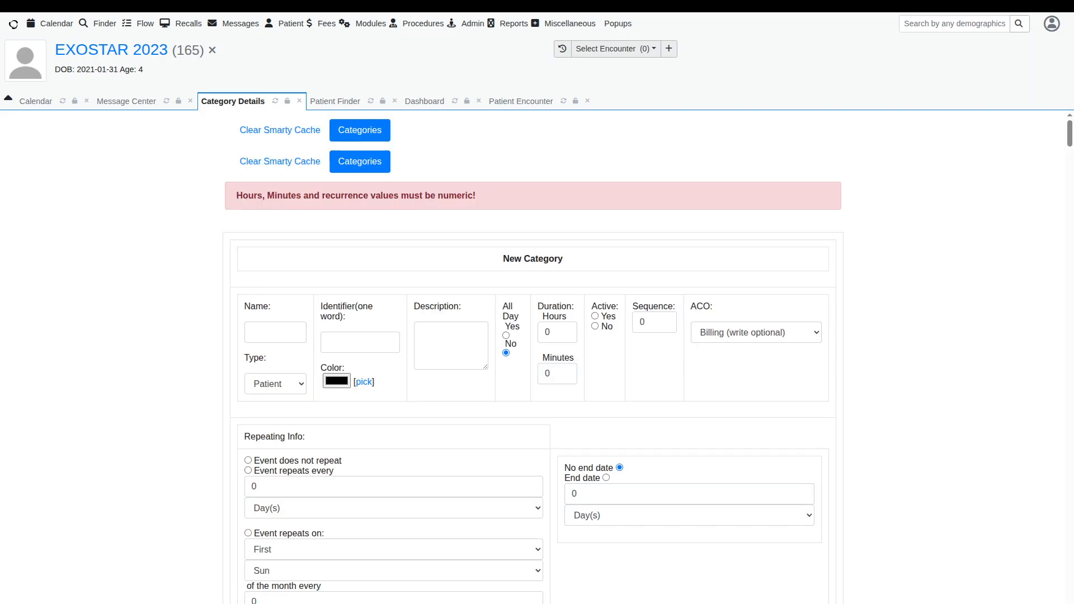
# Step: Re-enter 0 as the repeat interval for the Est Pt. Level 4 and both new-patient Office Visit categories
pyautogui.scroll(-3, 124, 554)
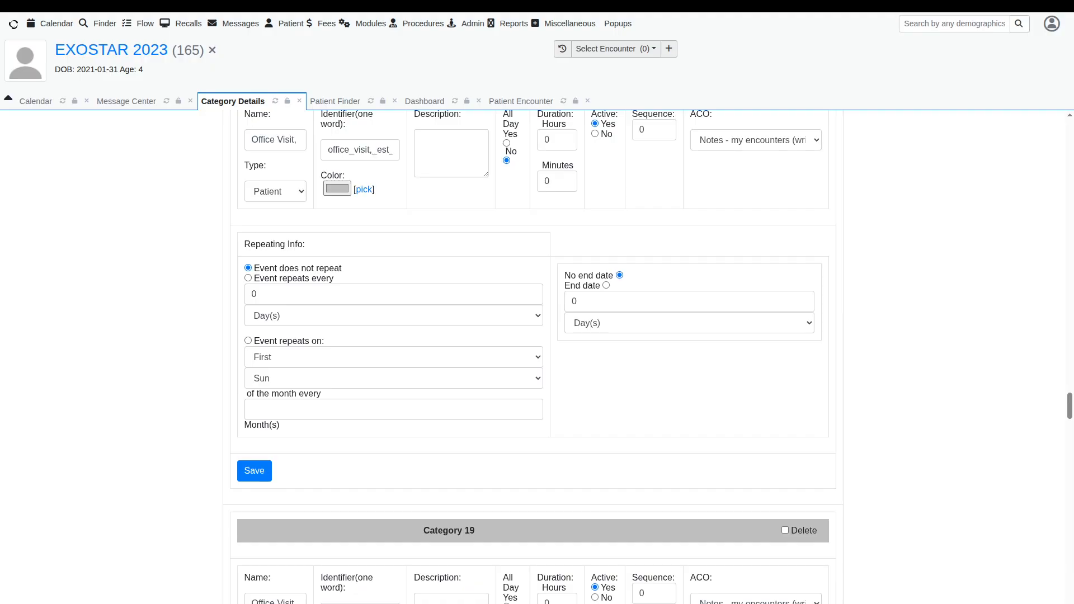
pyautogui.scroll(-6, 267, 369)
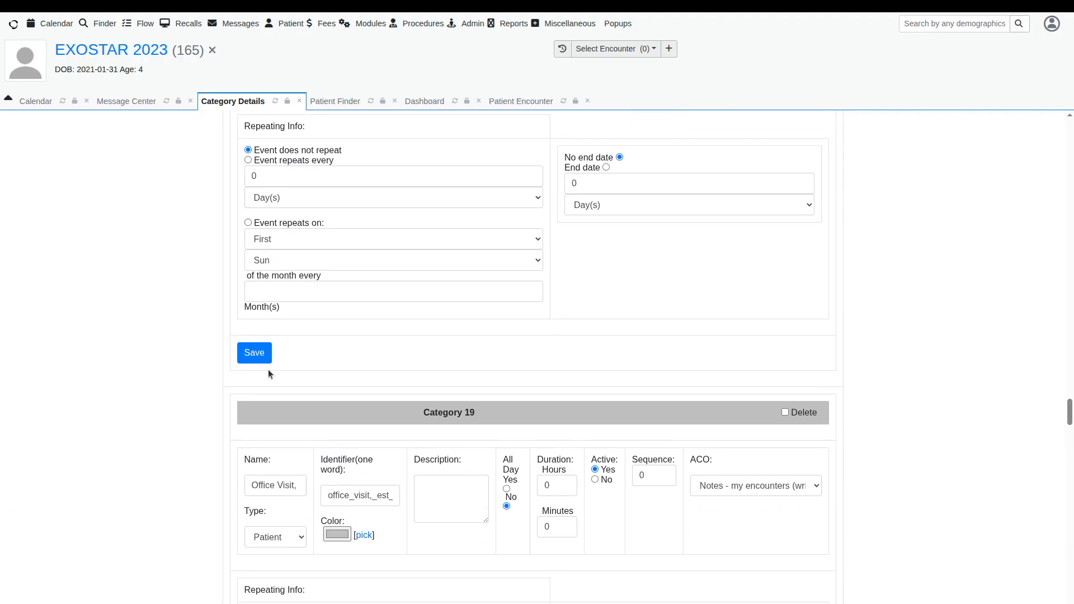
pyautogui.click(269, 354)
pyautogui.write('0')
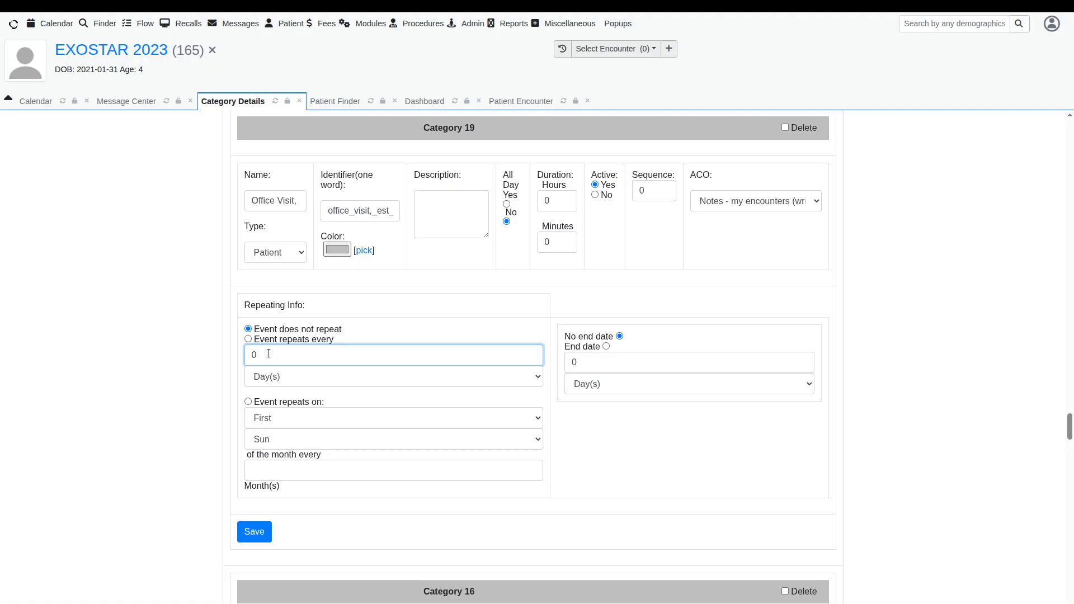
pyautogui.scroll(-6, 268, 354)
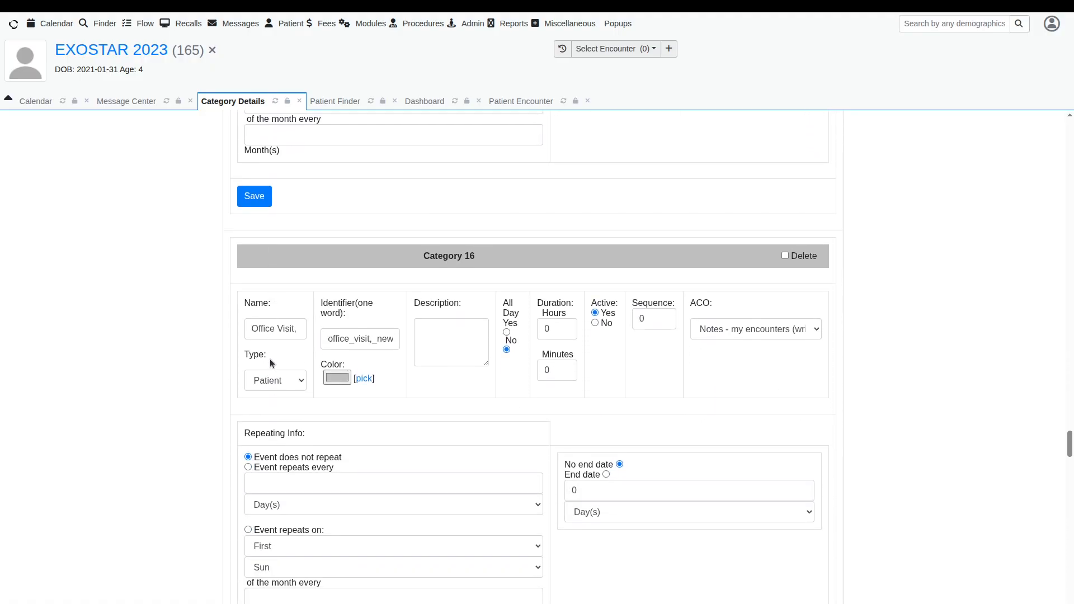
pyautogui.click(260, 484)
pyautogui.write('0')
pyautogui.scroll(-5, 263, 475)
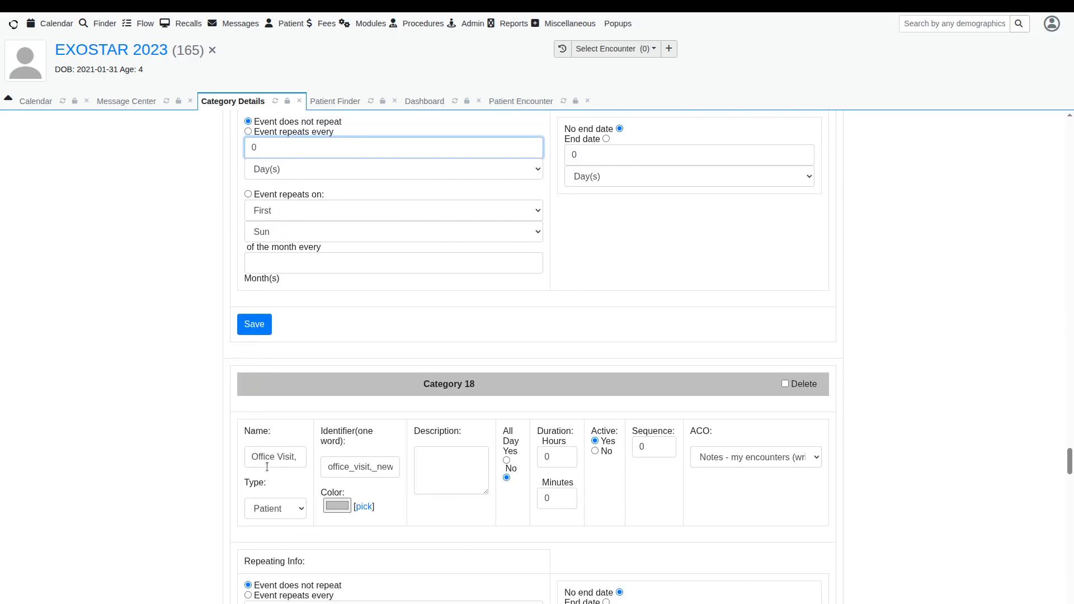
pyautogui.scroll(-3, 267, 466)
pyautogui.click(270, 409)
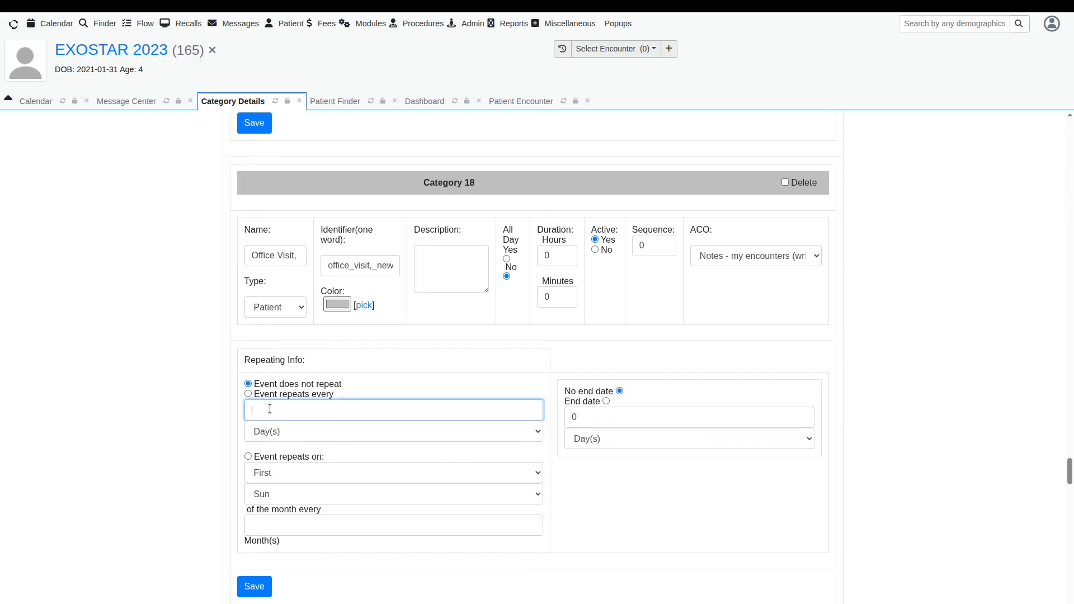
pyautogui.write('0')
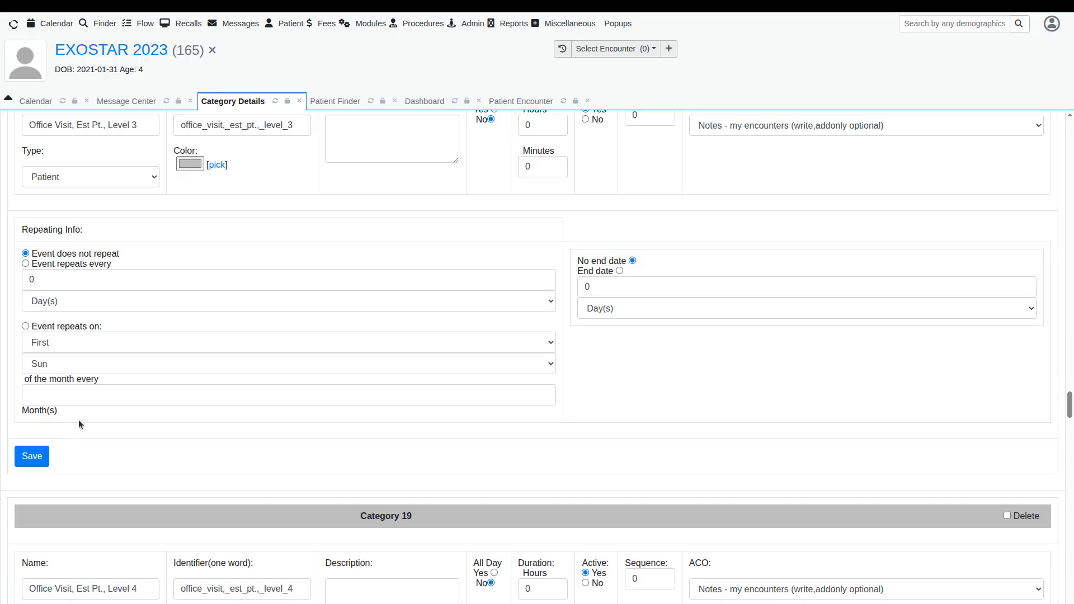
# Step: Enter 0 as the monthly repeat interval for the Office Visit Est Pt. Level 3 and New Pt. Level 3 categories
pyautogui.click(83, 397)
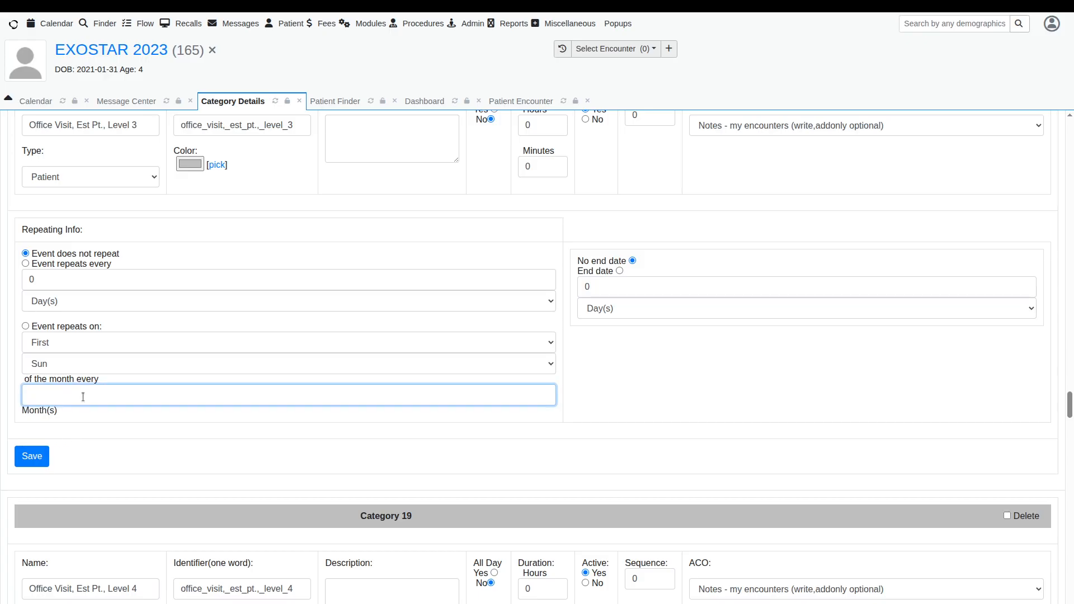
pyautogui.write('0')
pyautogui.scroll(-1, 64, 395)
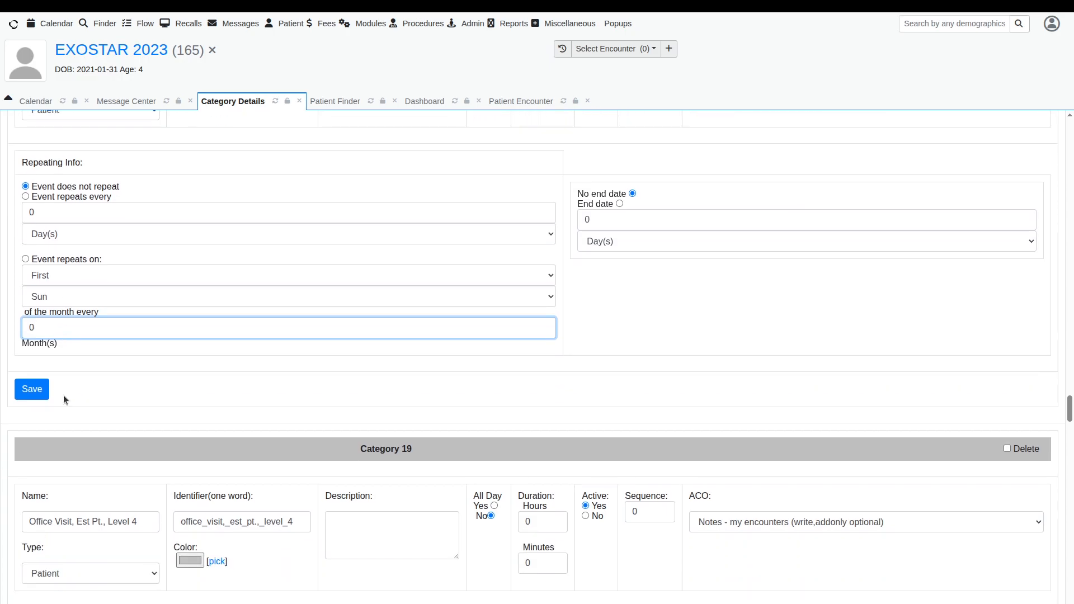
pyautogui.scroll(-5, 64, 399)
pyautogui.scroll(-2, 63, 398)
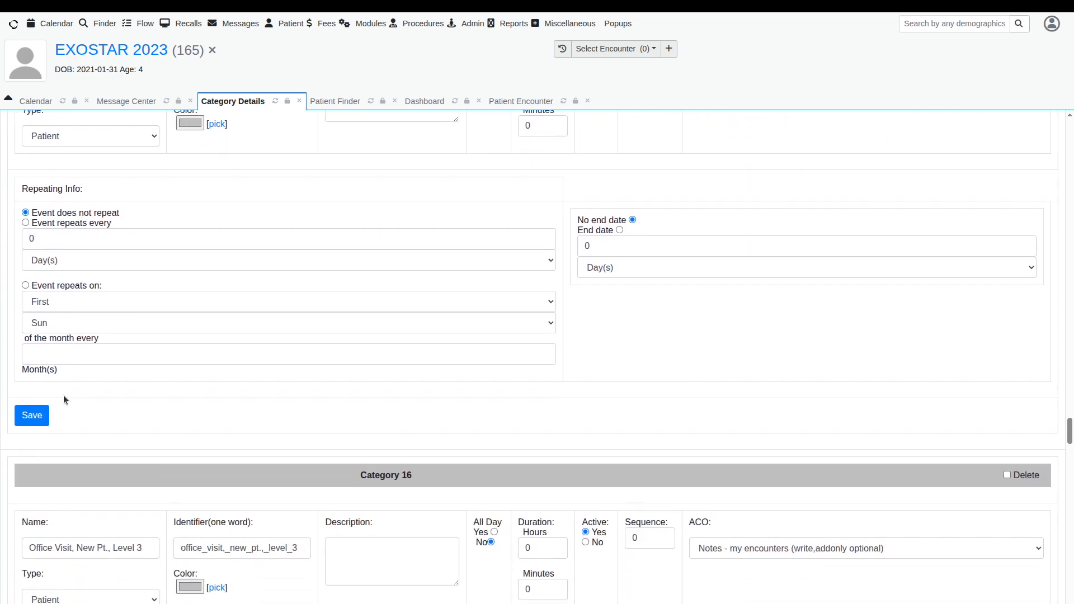
pyautogui.click(58, 324)
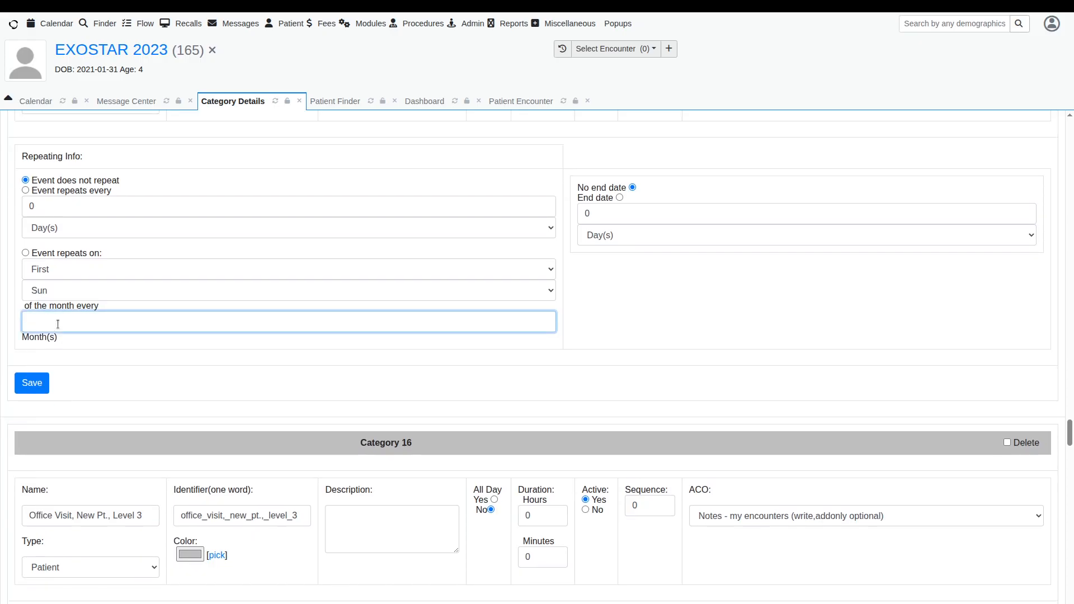
pyautogui.write('0')
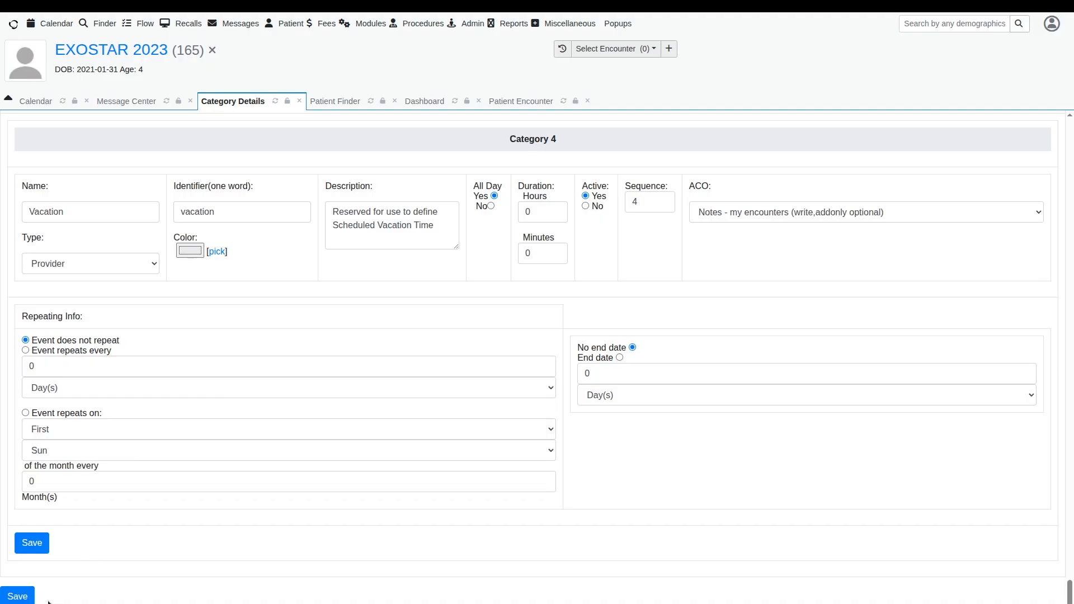
# Step: Save all calendar category changes and confirm the modifications to current categories
pyautogui.click(17, 596)
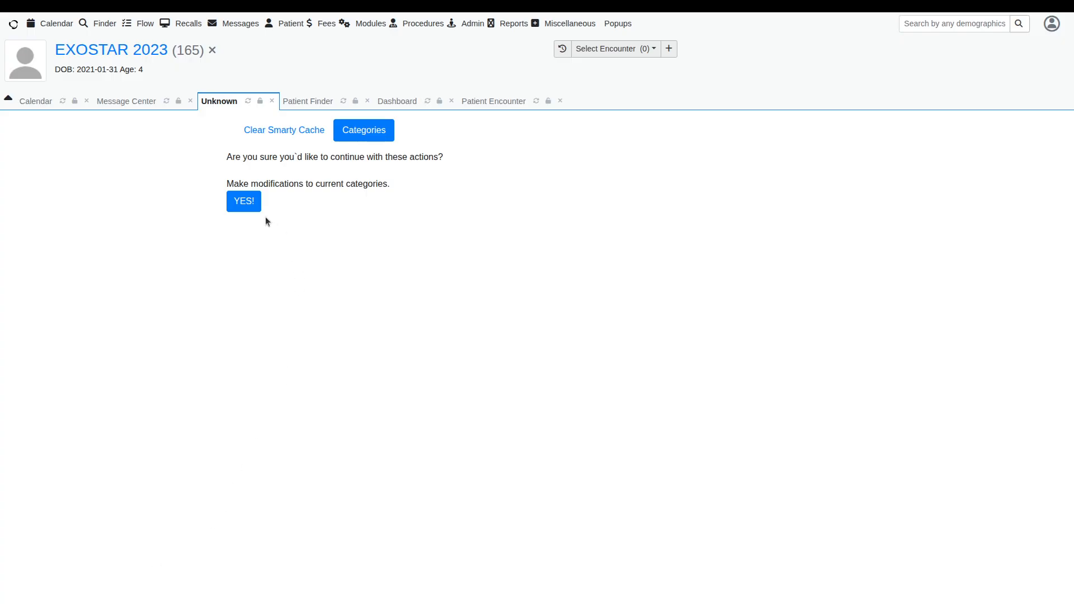
pyautogui.click(250, 205)
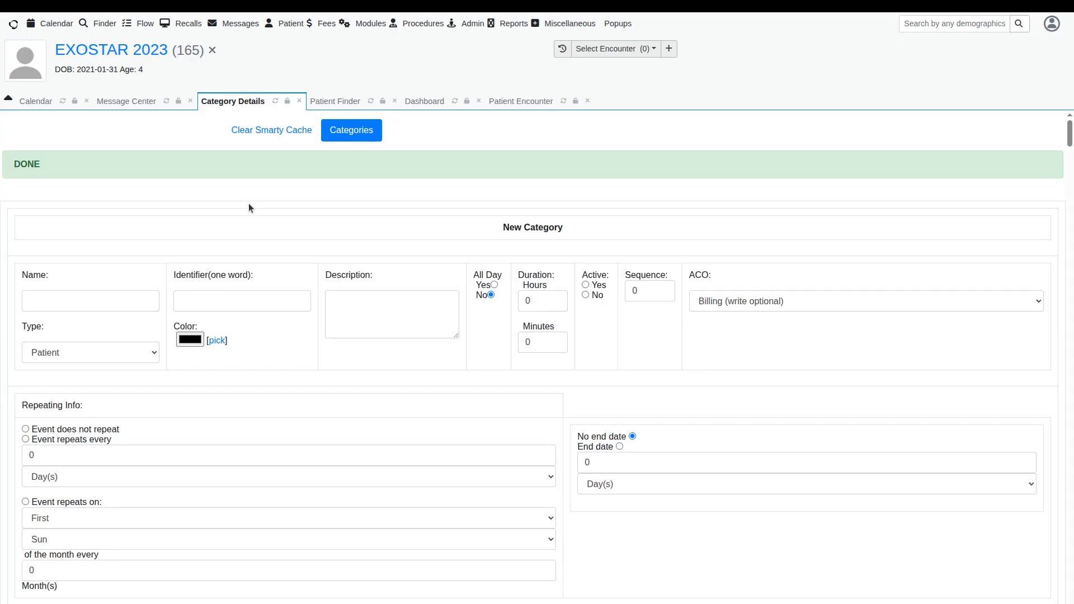